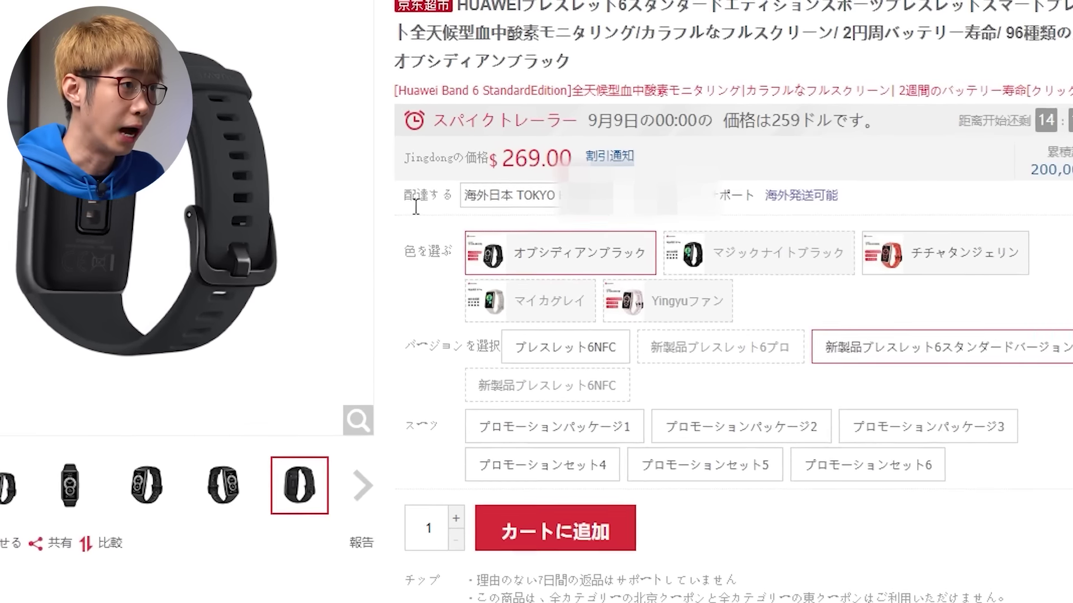
Step: Switch the delivery location from Hachioji to Adachi-ku under Tokyo, Japan
left_click_drag(404, 197, 441, 197)
mouse_move(555, 197)
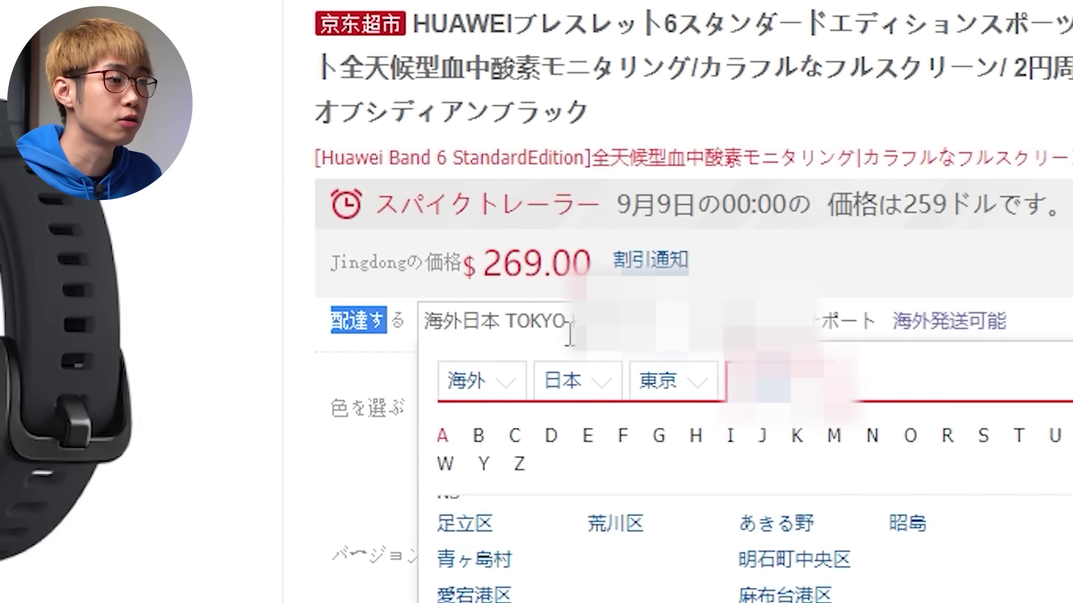
left_click(604, 338)
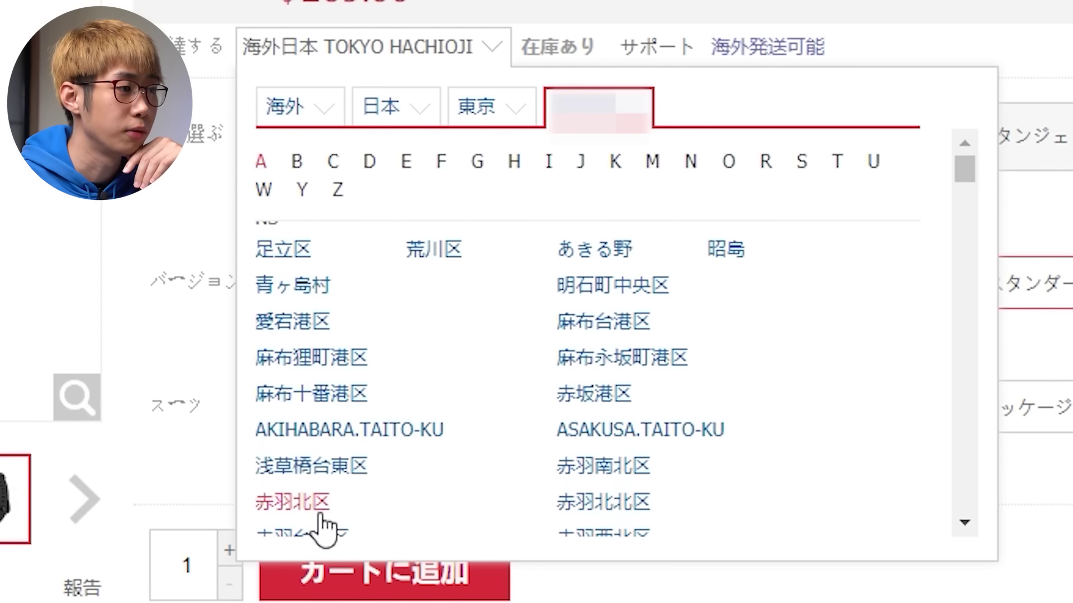
left_click(505, 106)
left_click(558, 120)
left_click(295, 242)
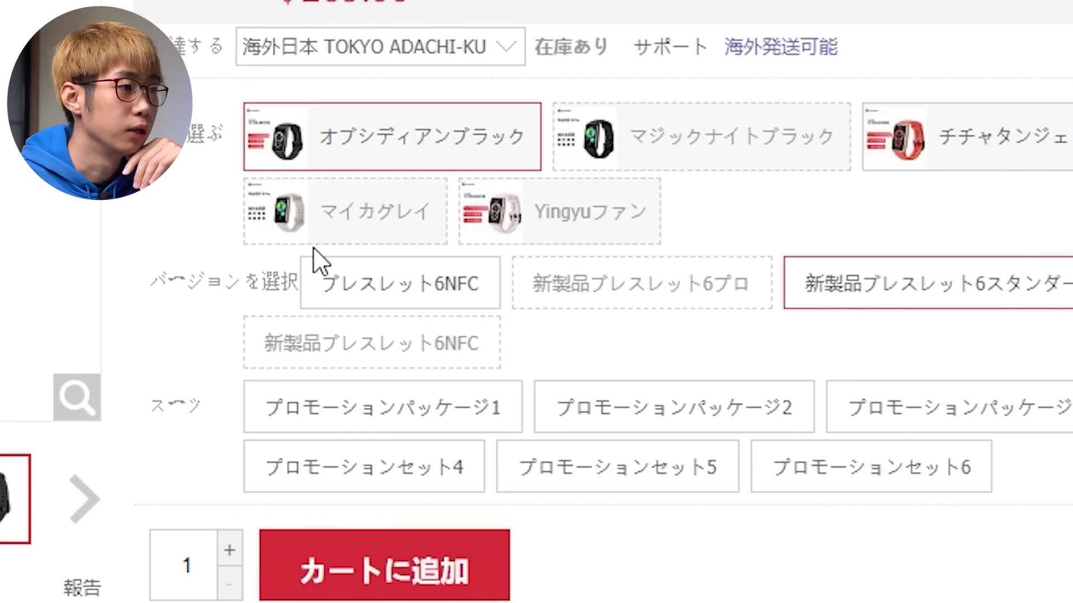
left_click(465, 47)
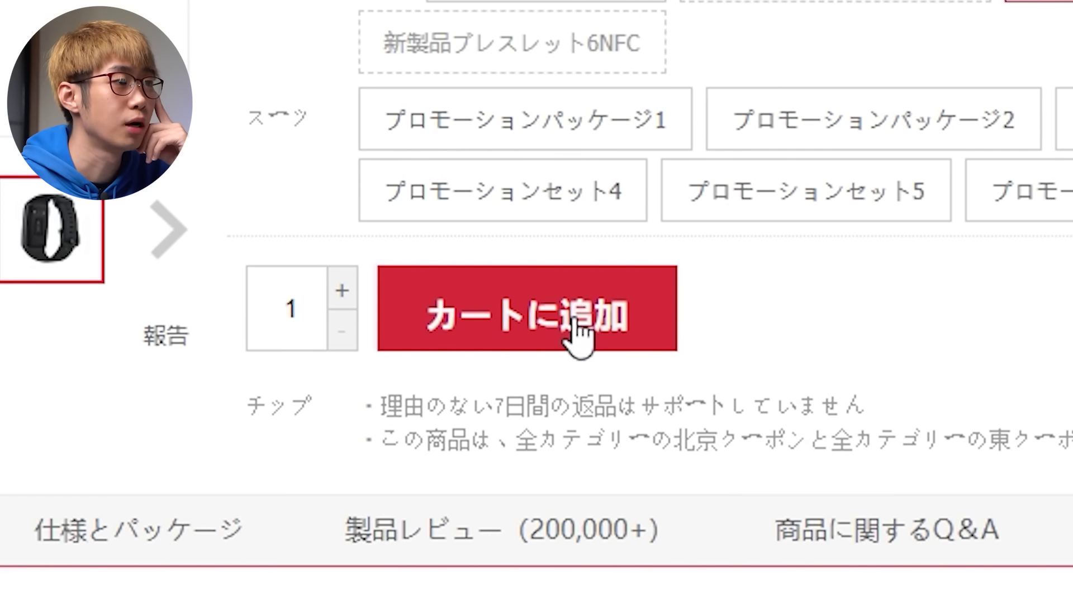
Step: Add the black Band 6 Standard Edition to the cart and head for the header's cart link
left_click(578, 335)
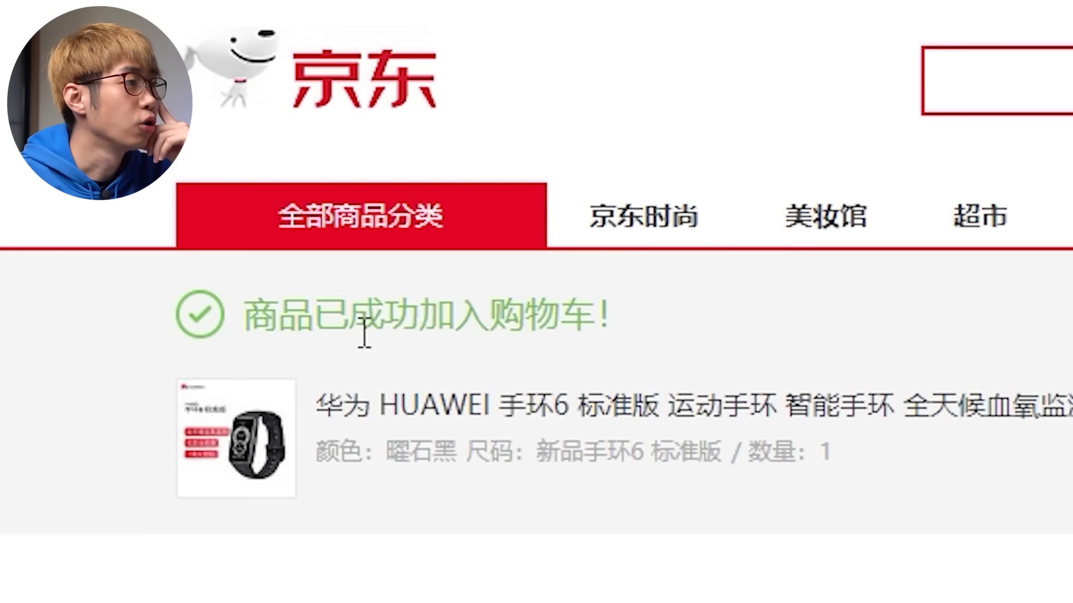
left_click_drag(490, 334, 515, 335)
left_click_drag(422, 334, 521, 327)
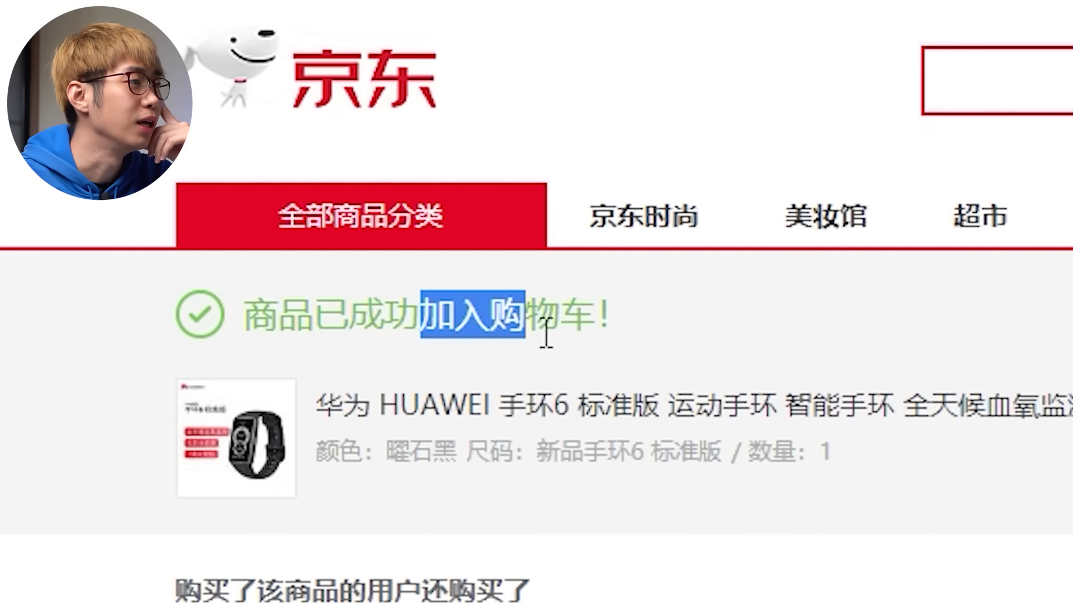
left_click(584, 327)
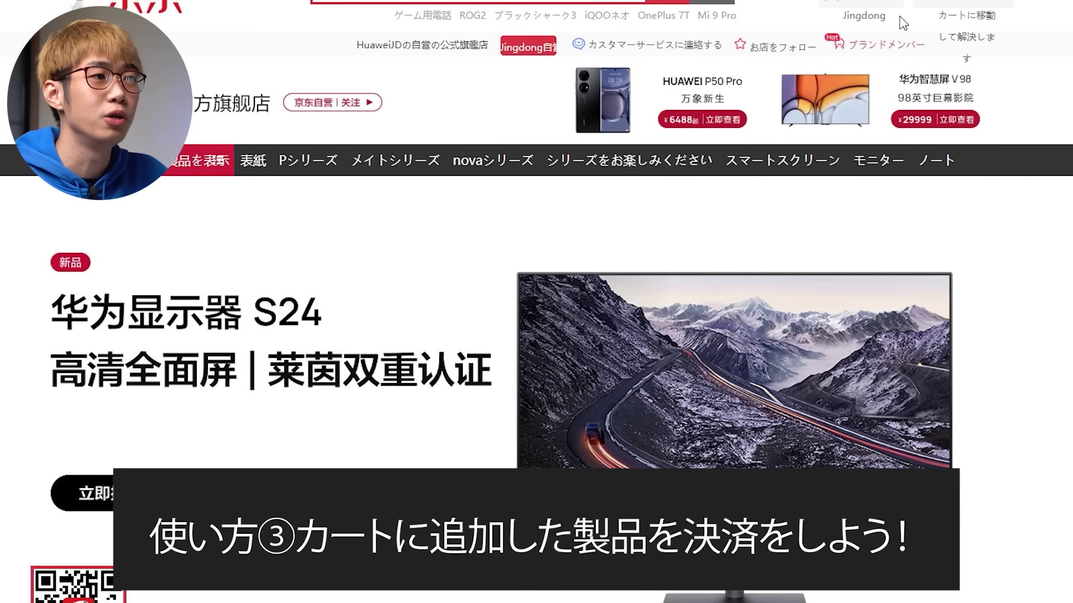
mouse_move(902, 23)
mouse_move(1010, 4)
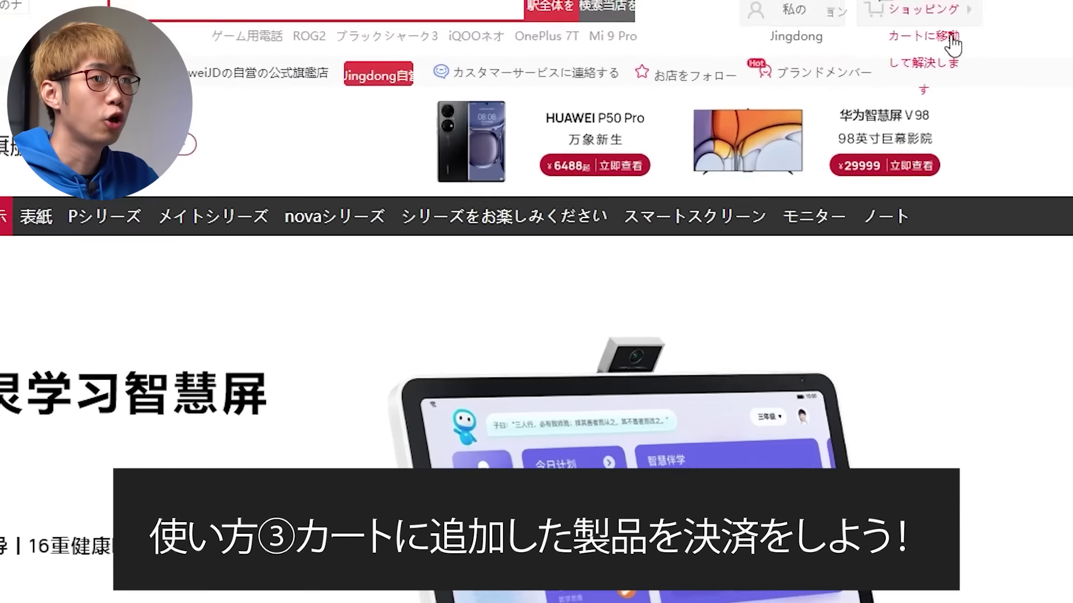
mouse_move(929, 5)
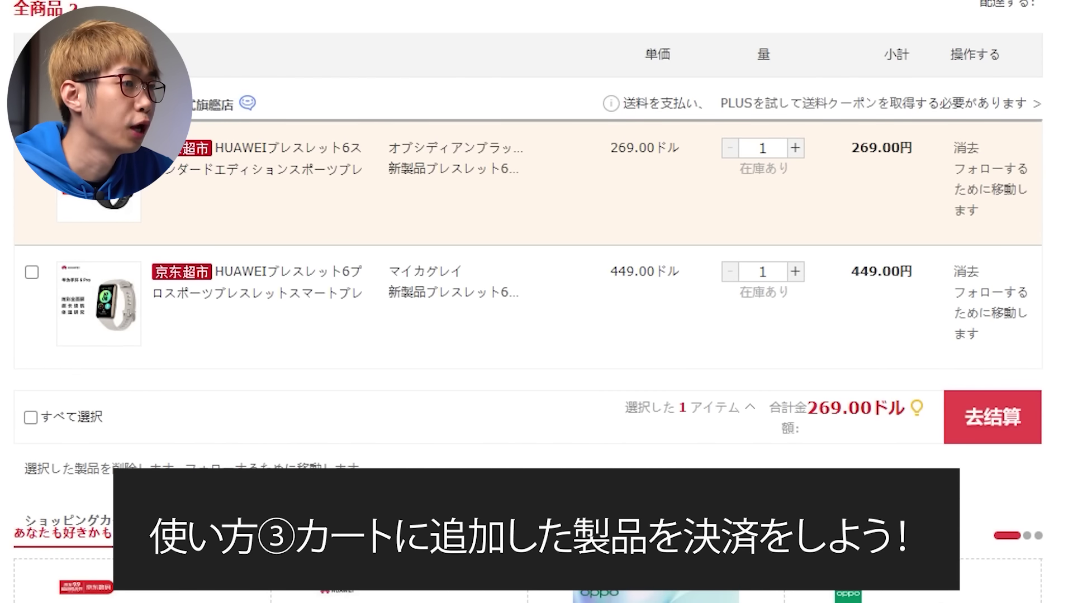
Step: Proceed to checkout with the ticked 269.00 Band 6 in the cart
scroll(816, 273, "up", 3)
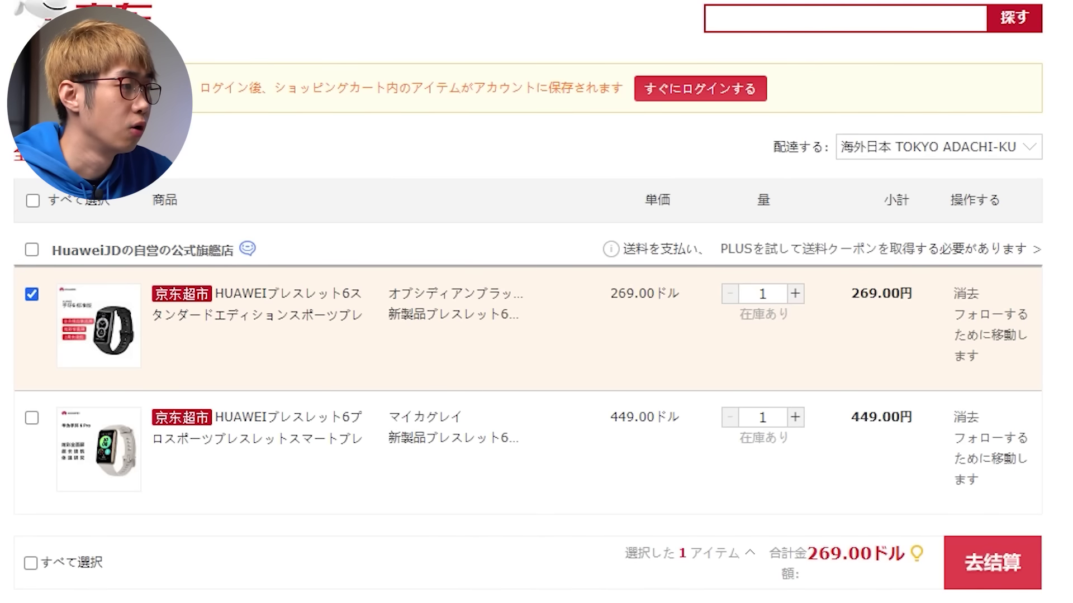
scroll(528, 302, "down", 1)
scroll(528, 302, "up", 1)
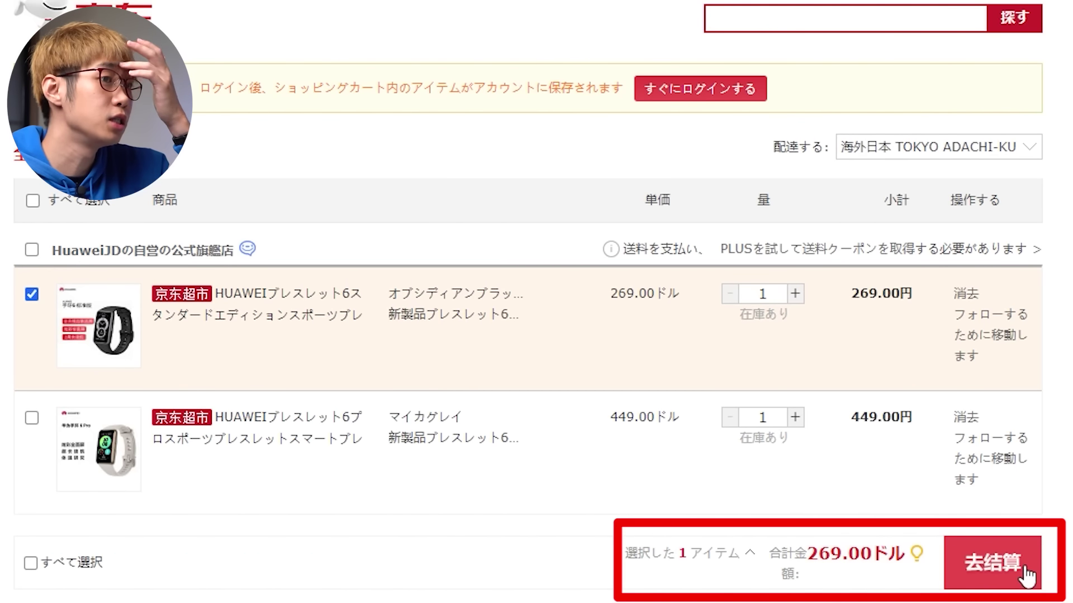
left_click(992, 545)
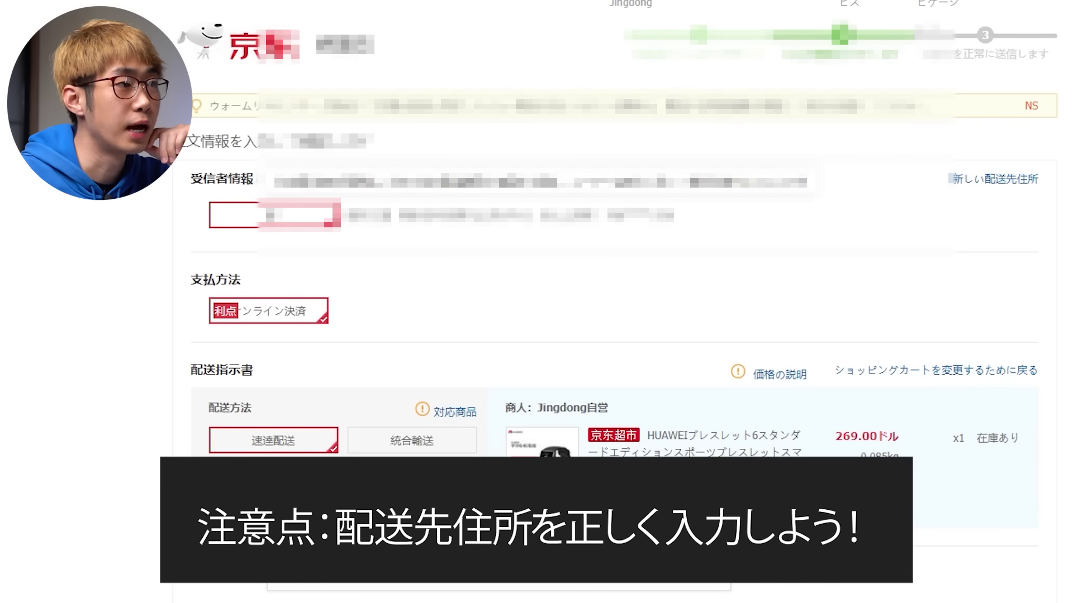
Step: Start a new delivery address and list overseas countries in its location picker
left_click(981, 180)
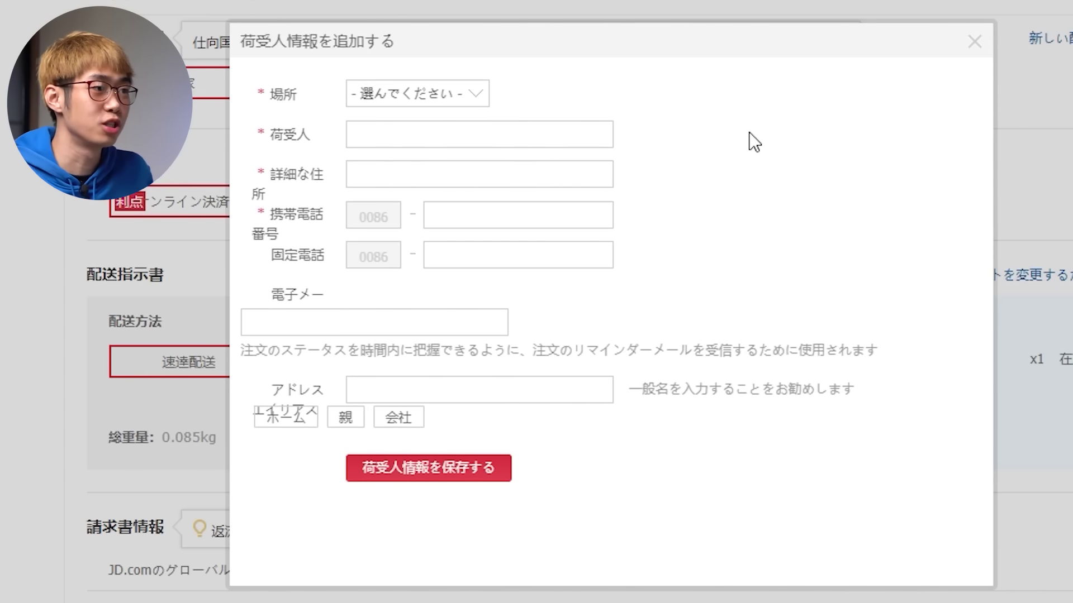
left_click(481, 90)
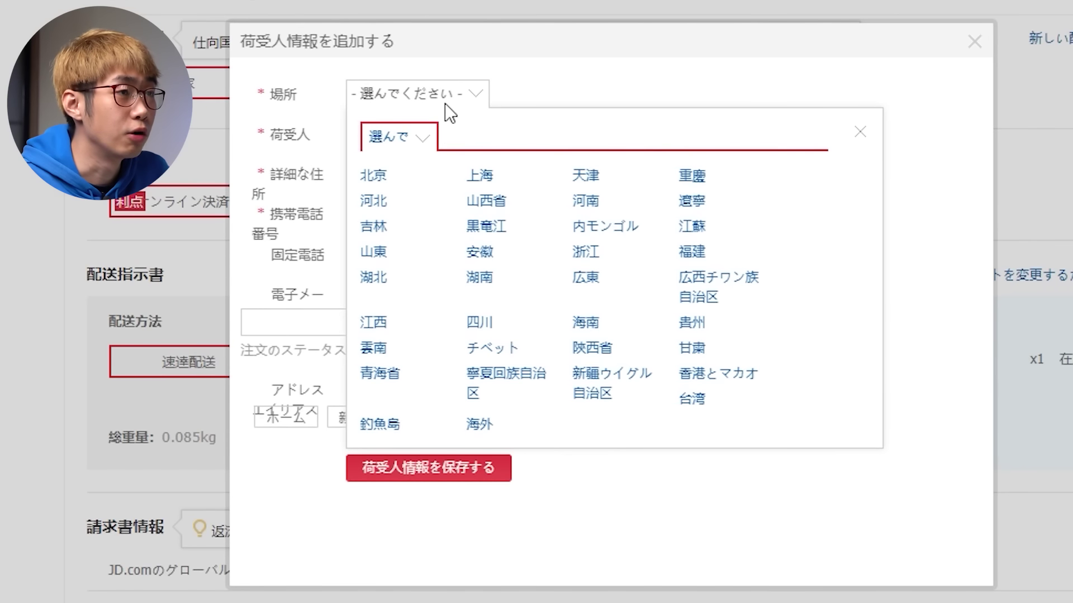
left_click(479, 424)
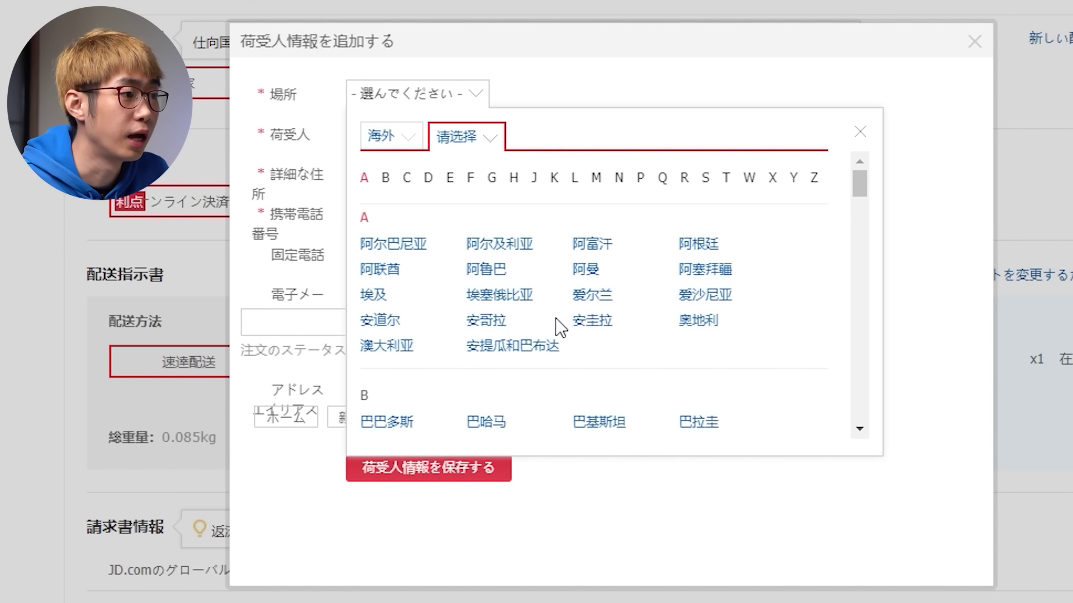
scroll(542, 304, "down", 1)
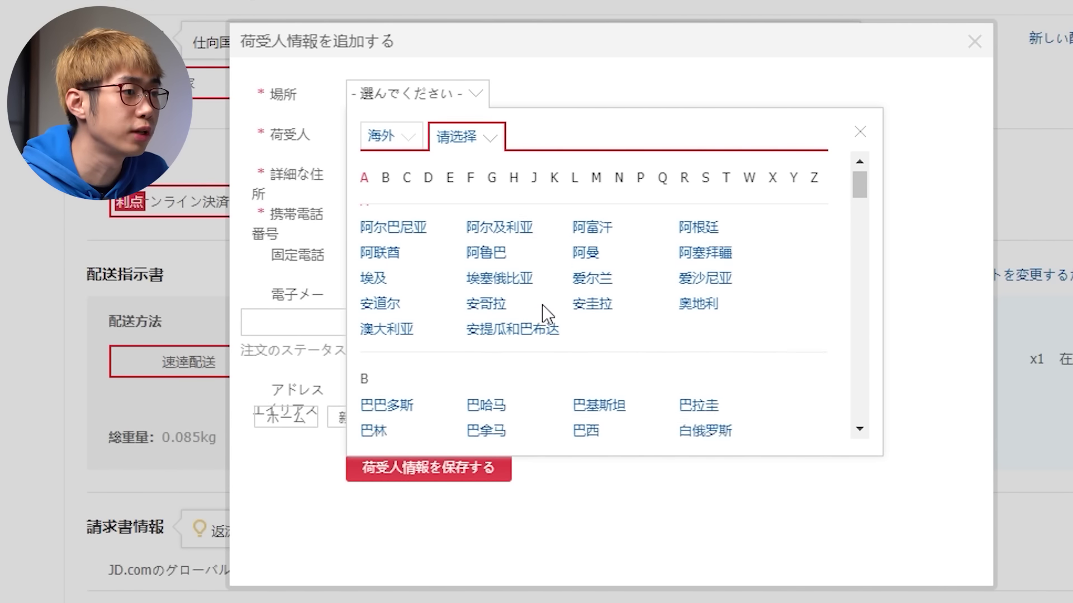
scroll(542, 304, "down", 5)
scroll(547, 314, "down", 3)
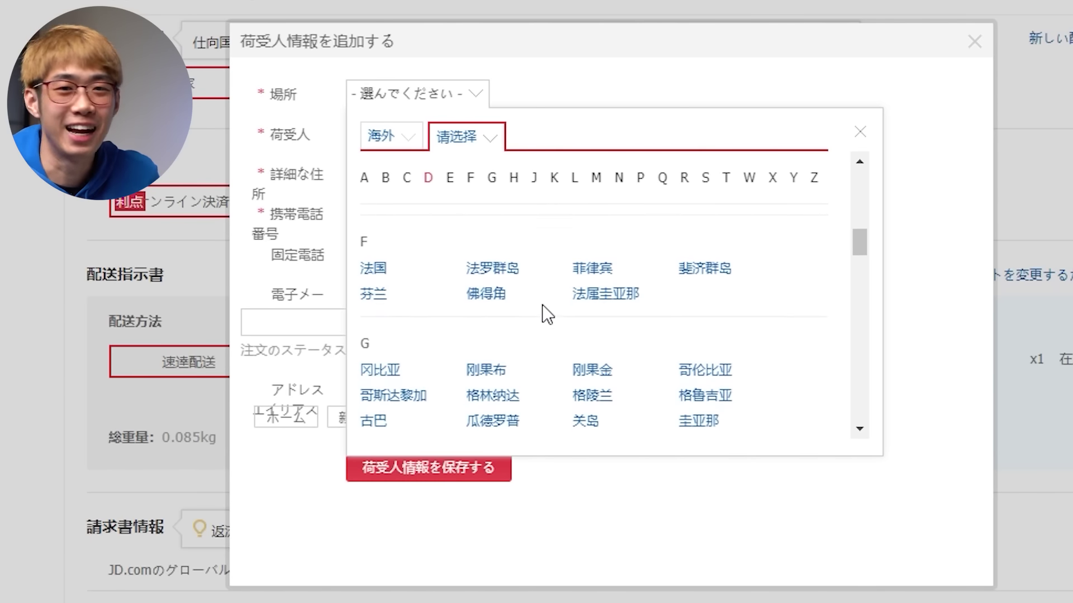
scroll(547, 315, "down", 8)
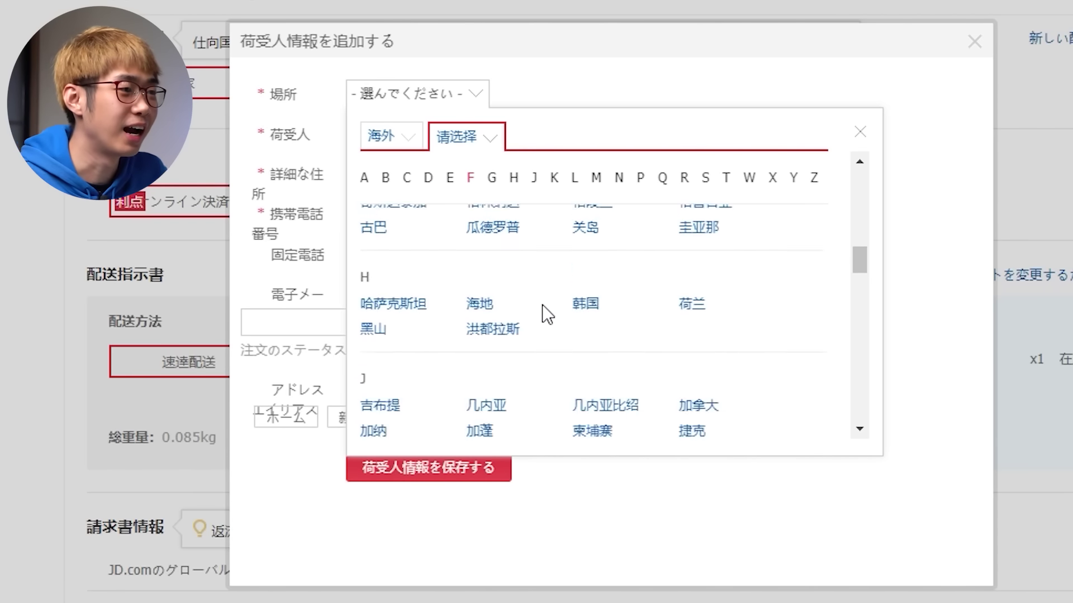
scroll(547, 315, "down", 5)
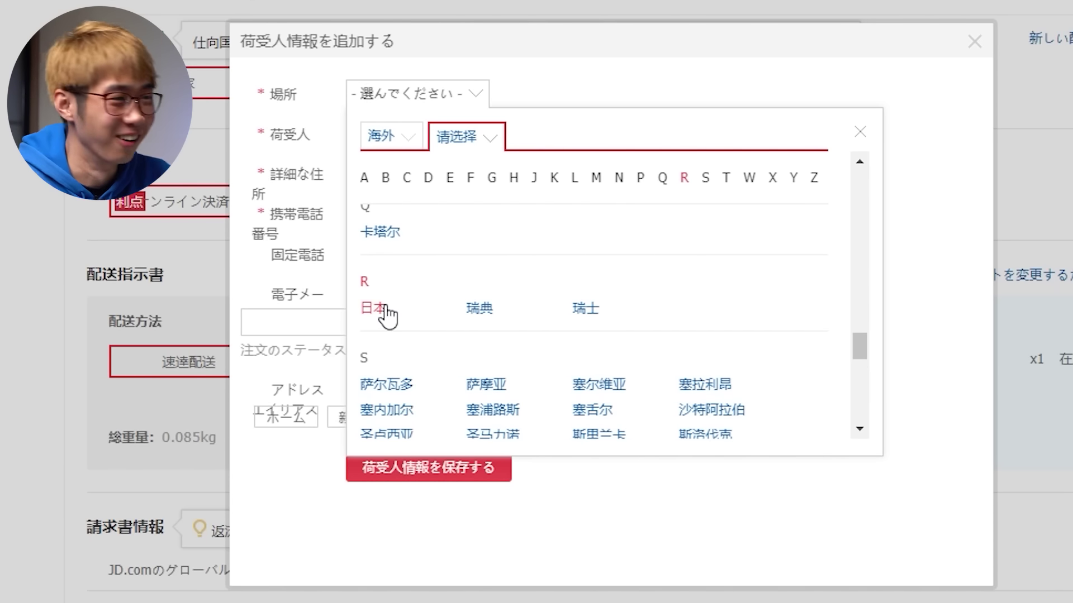
Step: Set the address location to Japan, TOKYO, ADACHI-KU
left_click(373, 309)
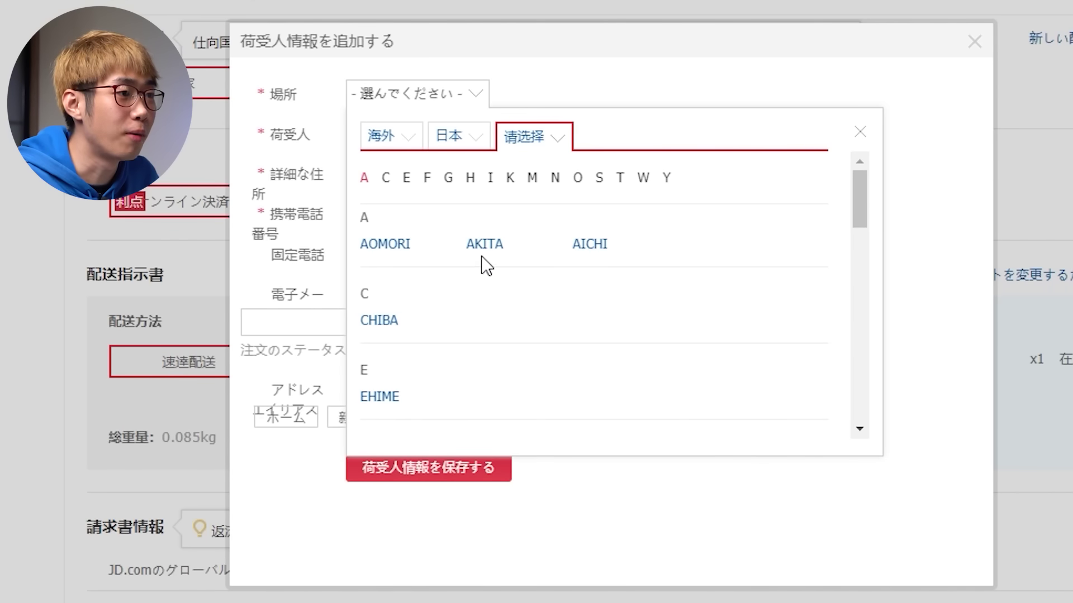
scroll(447, 293, "down", 3)
scroll(447, 292, "down", 5)
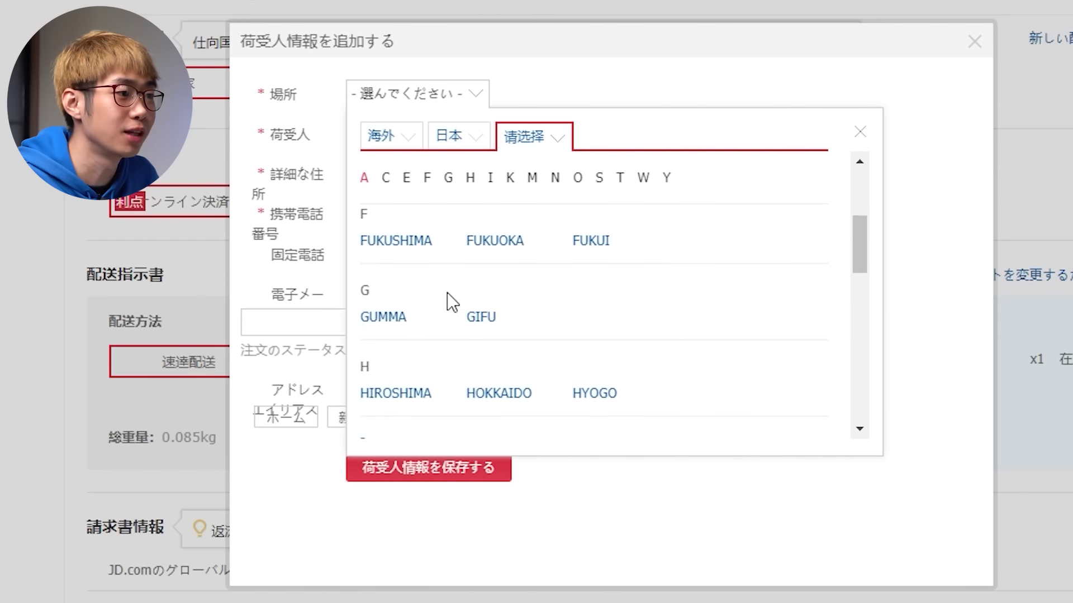
scroll(447, 293, "down", 5)
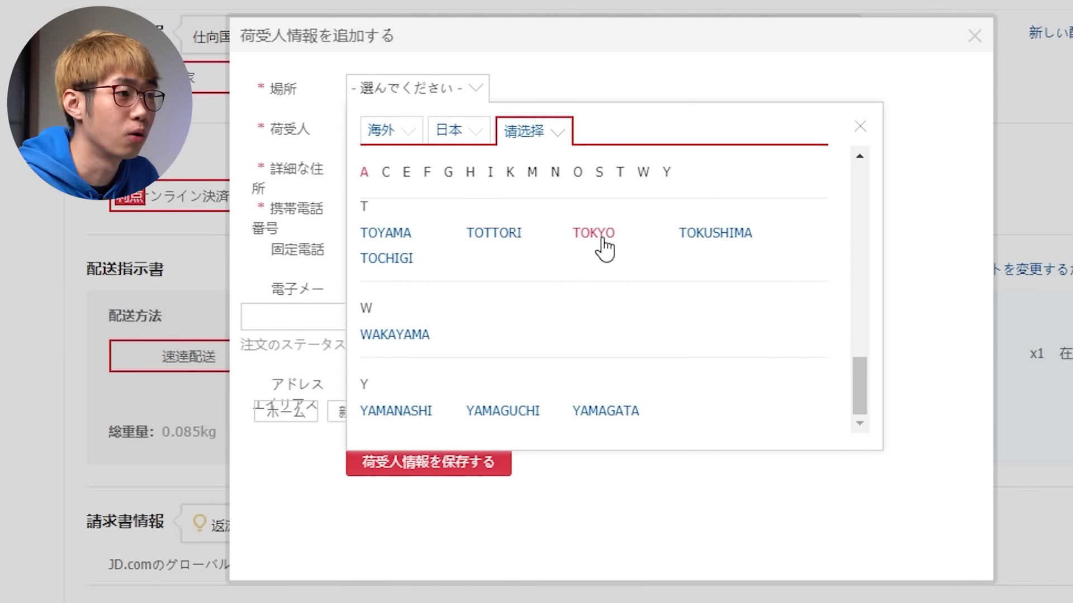
left_click(595, 238)
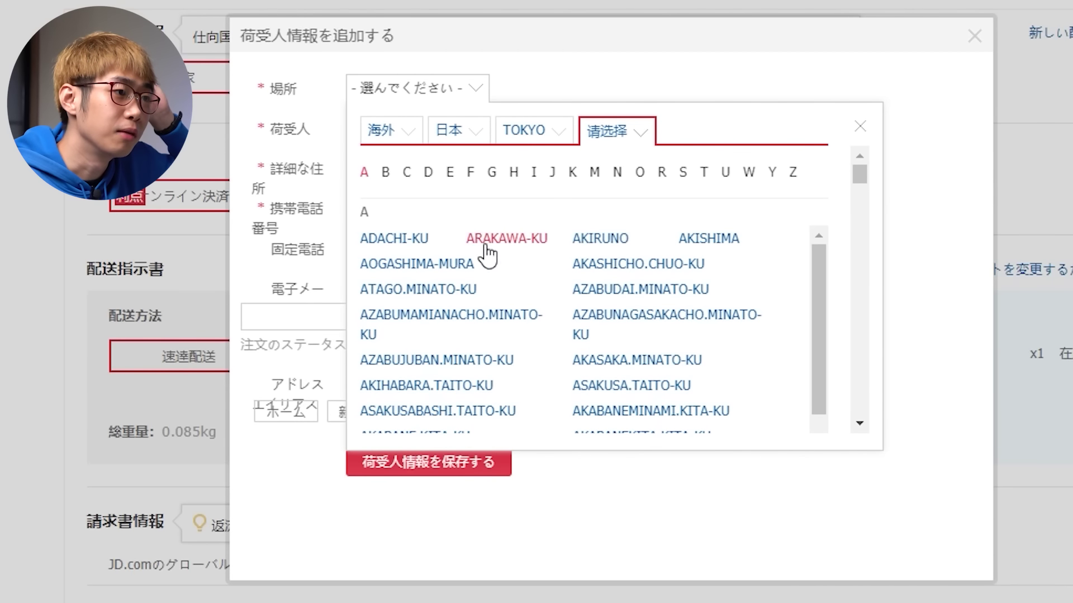
left_click(427, 240)
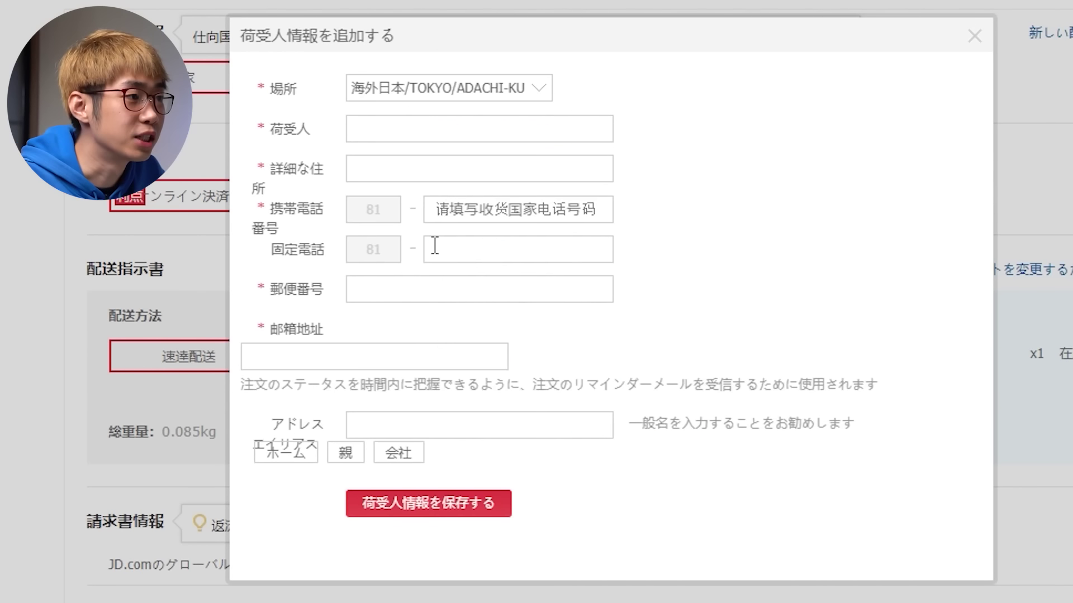
left_click(527, 140)
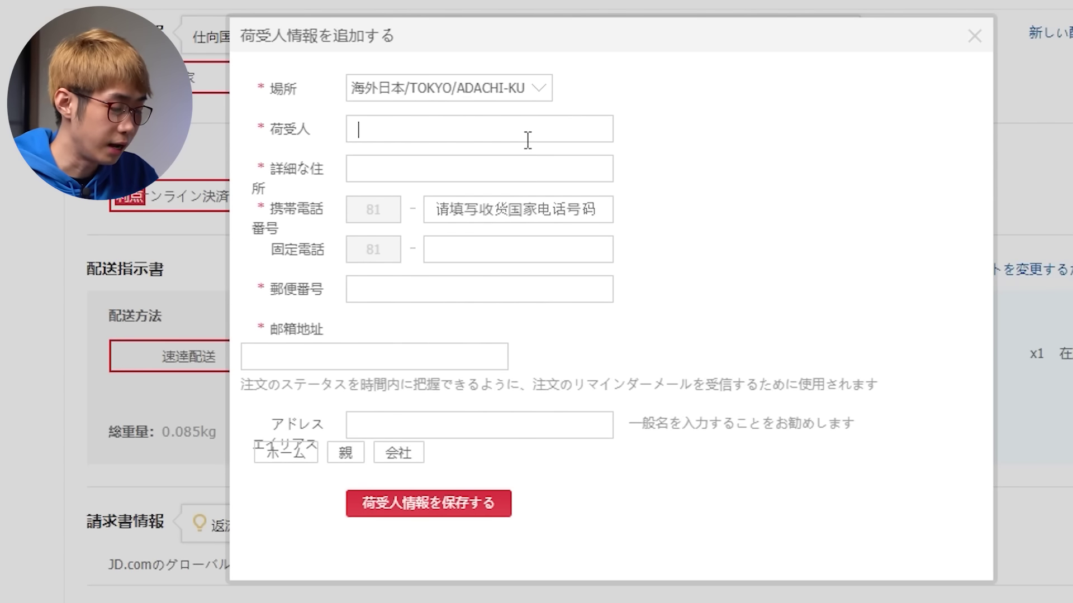
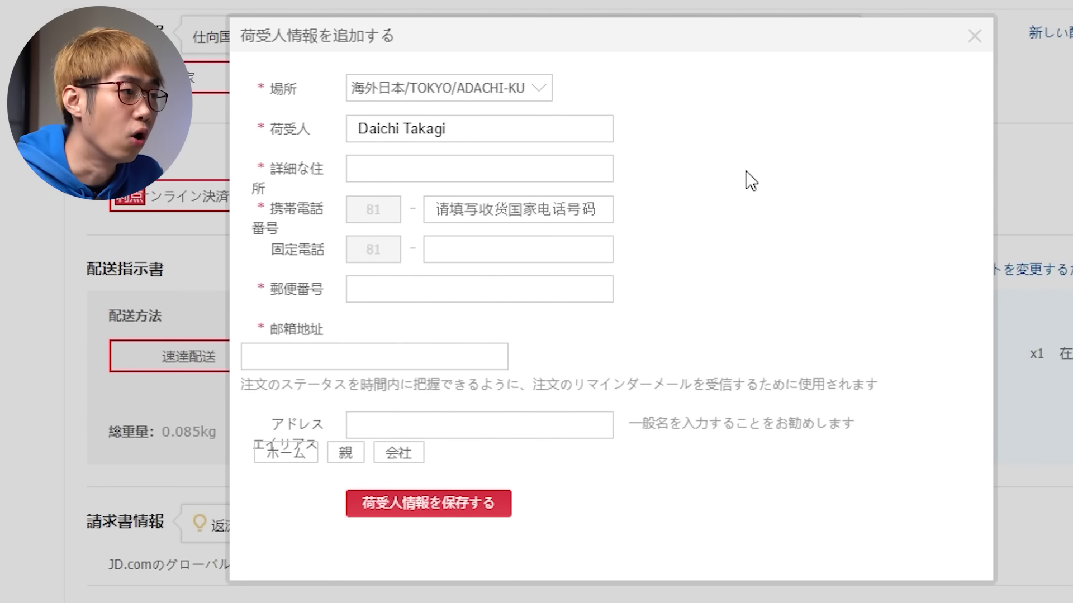
left_click(583, 180)
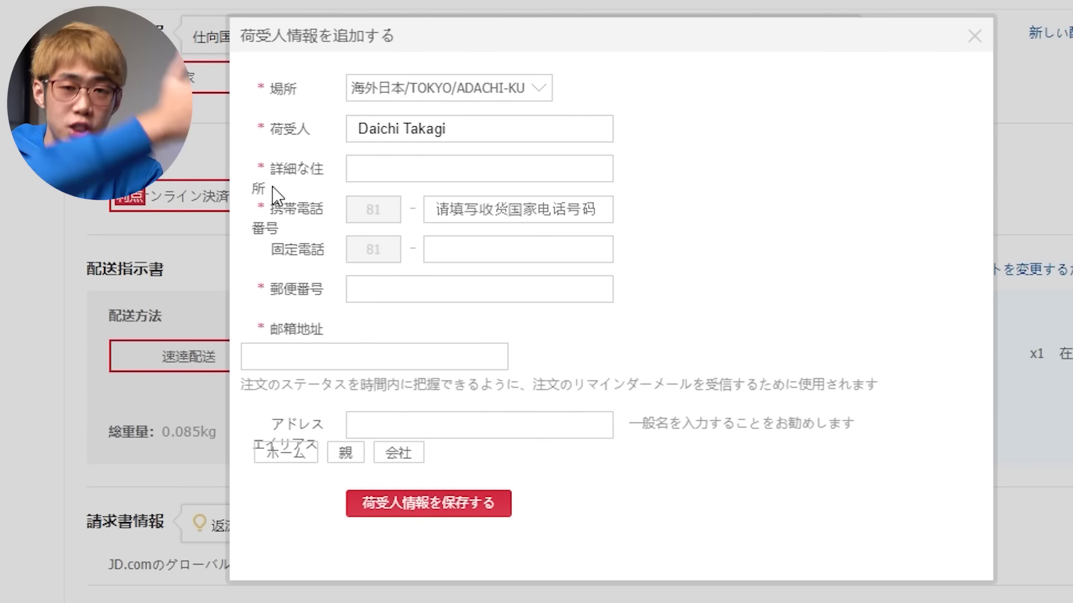
left_click(390, 181)
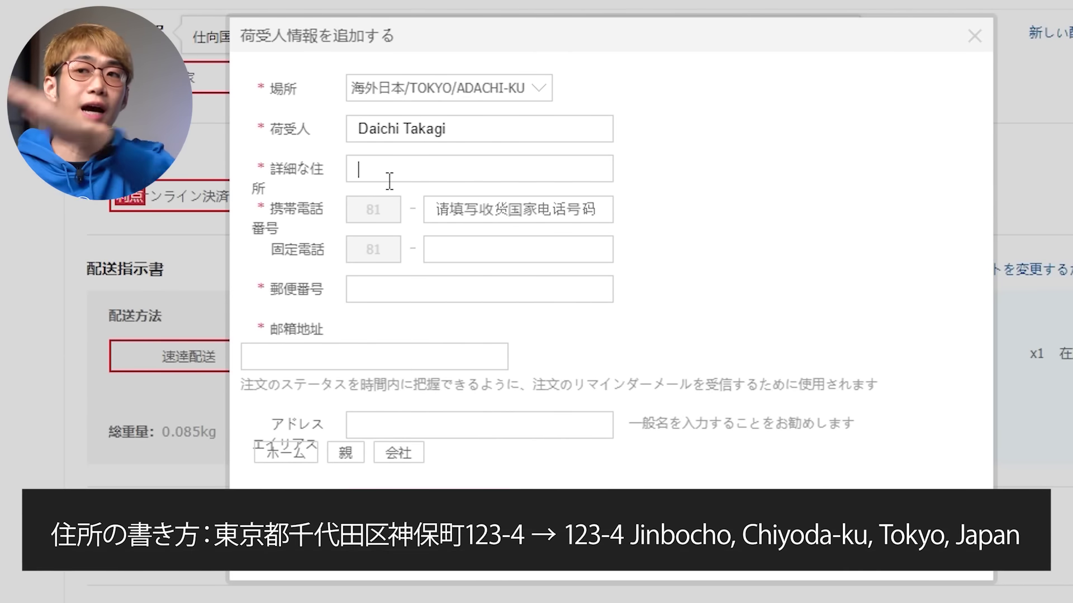
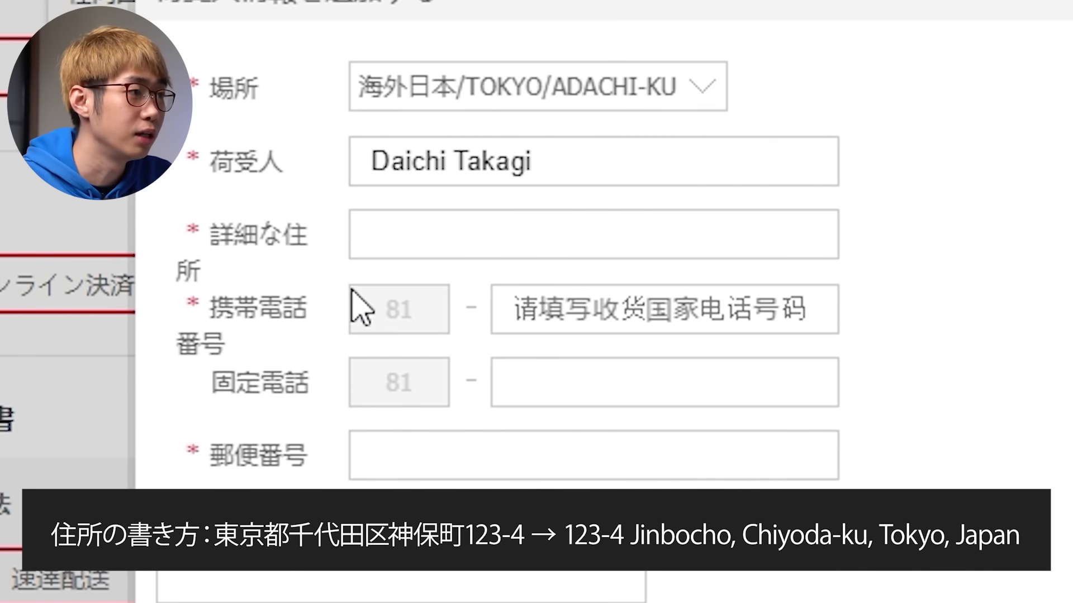
Step: Keep ADACHI-KU as the region and enter the mobile number without its leading 0 after +81
left_click(483, 96)
left_click(416, 357)
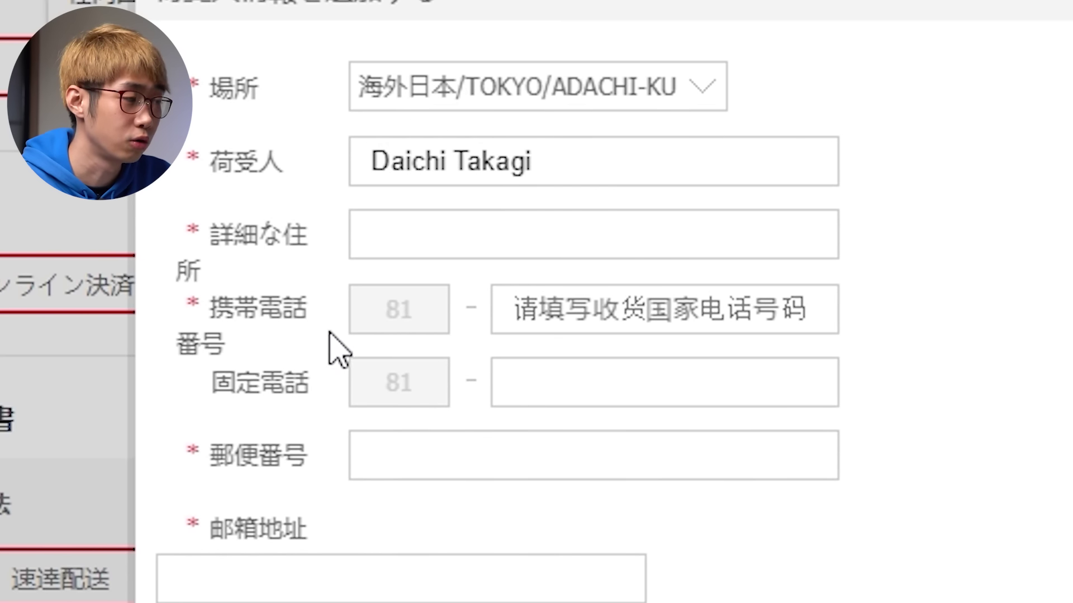
left_click(616, 331)
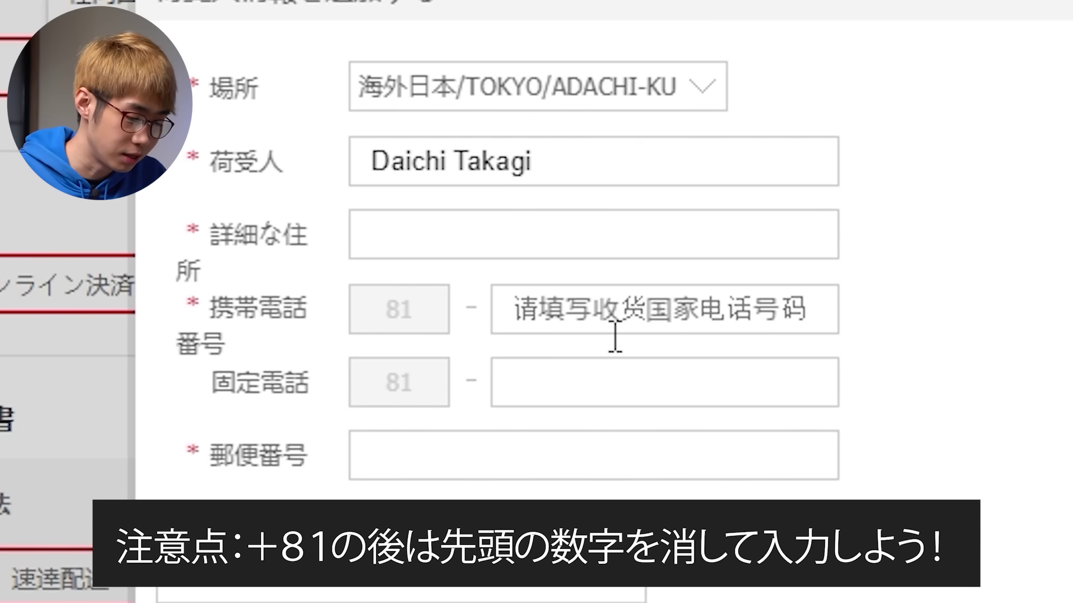
type("080")
key("Left")
key("Left")
key("BackSpace")
key("Right")
key("Right")
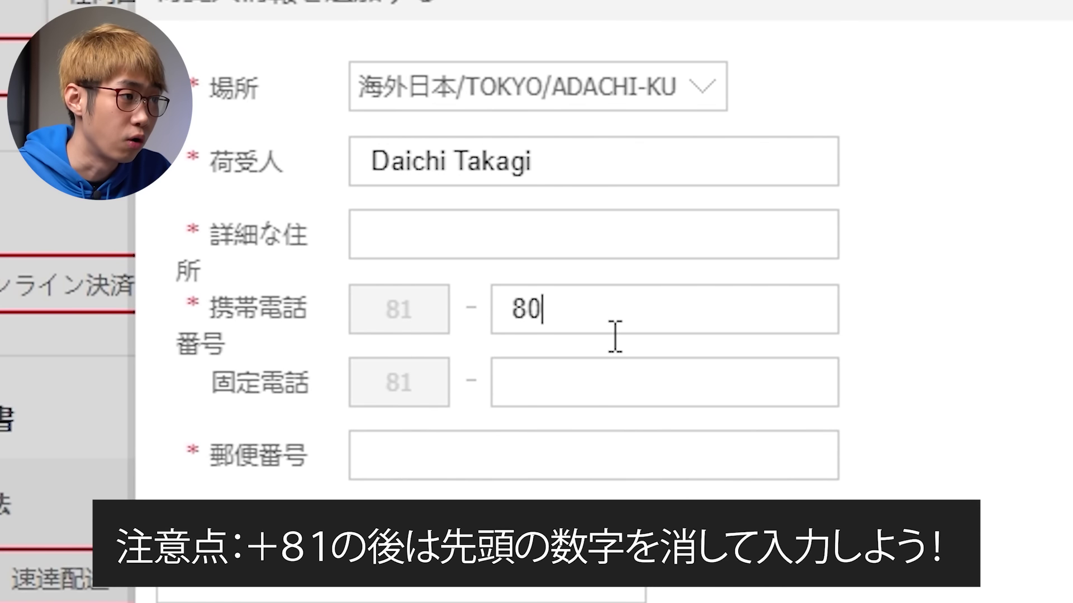
type("1234")
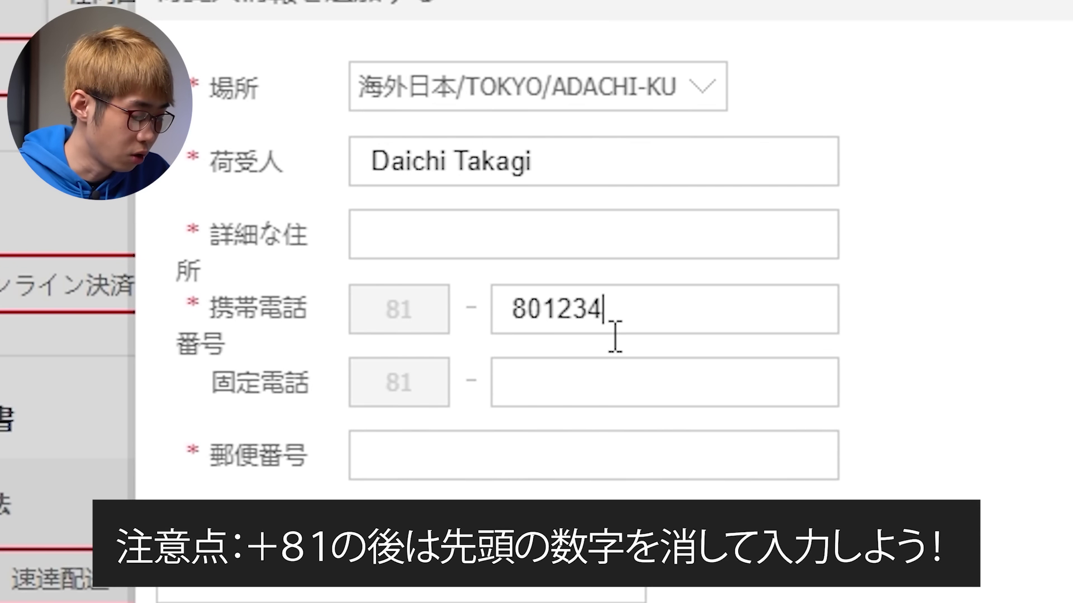
type("5678")
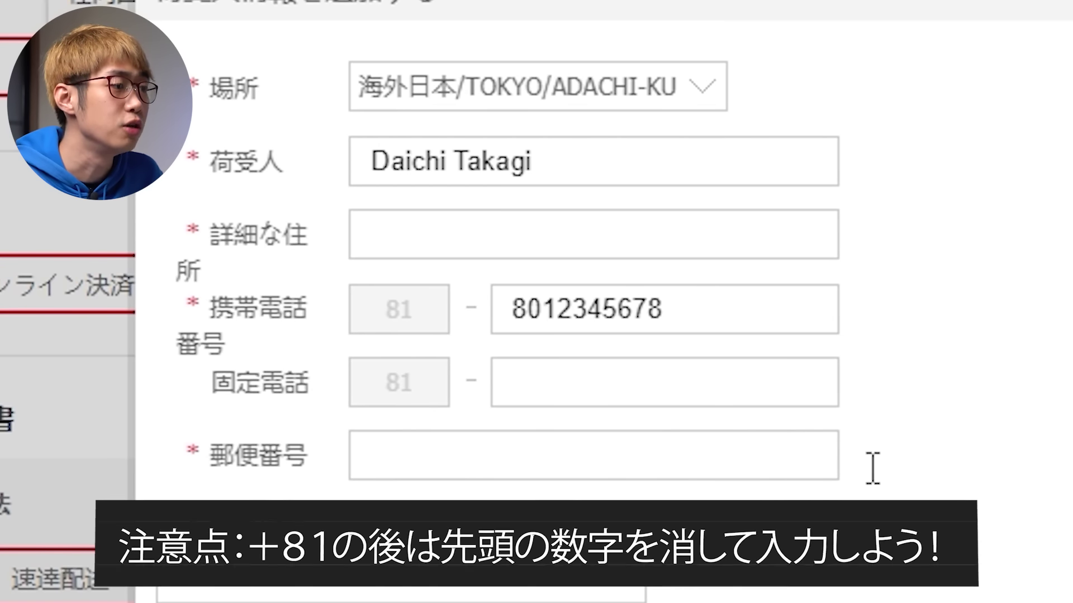
Step: Set the address alias to ホーム after trying the 親 and 会社 tags
left_click_drag(234, 197, 244, 215)
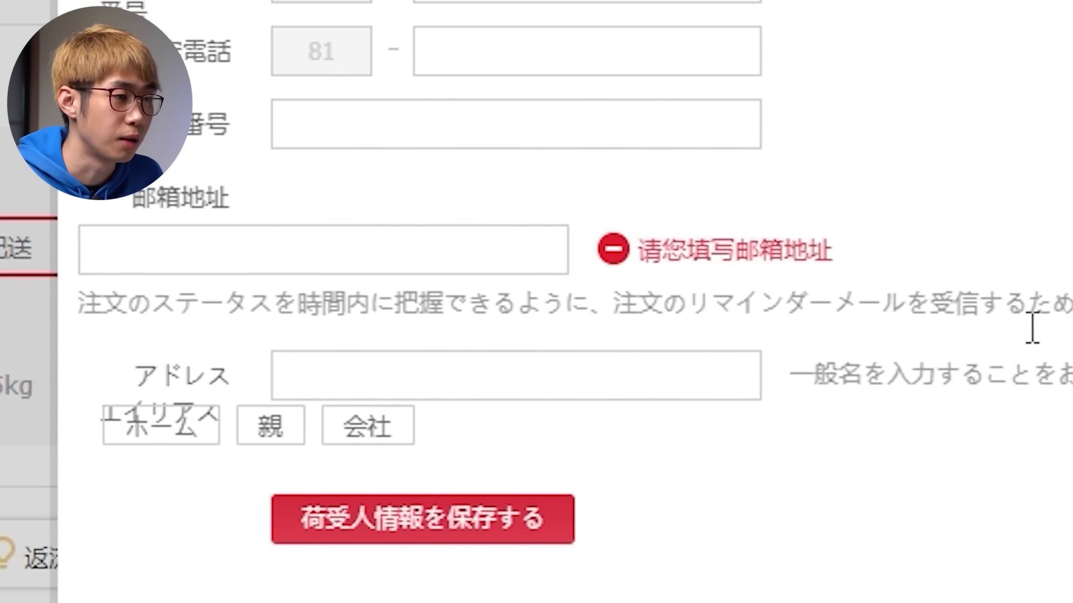
left_click(592, 375)
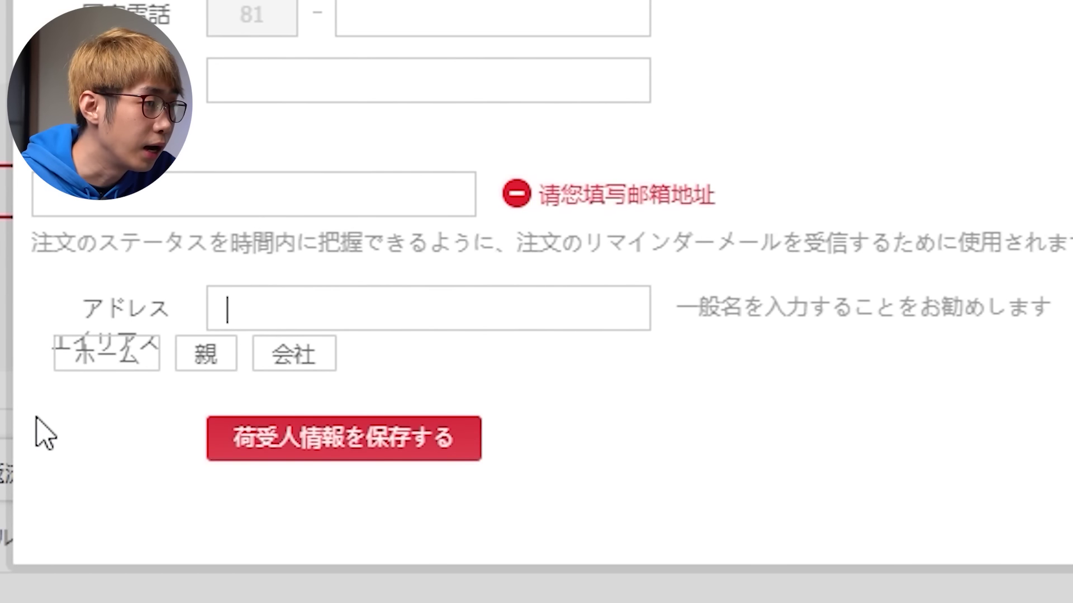
left_click_drag(82, 316, 177, 328)
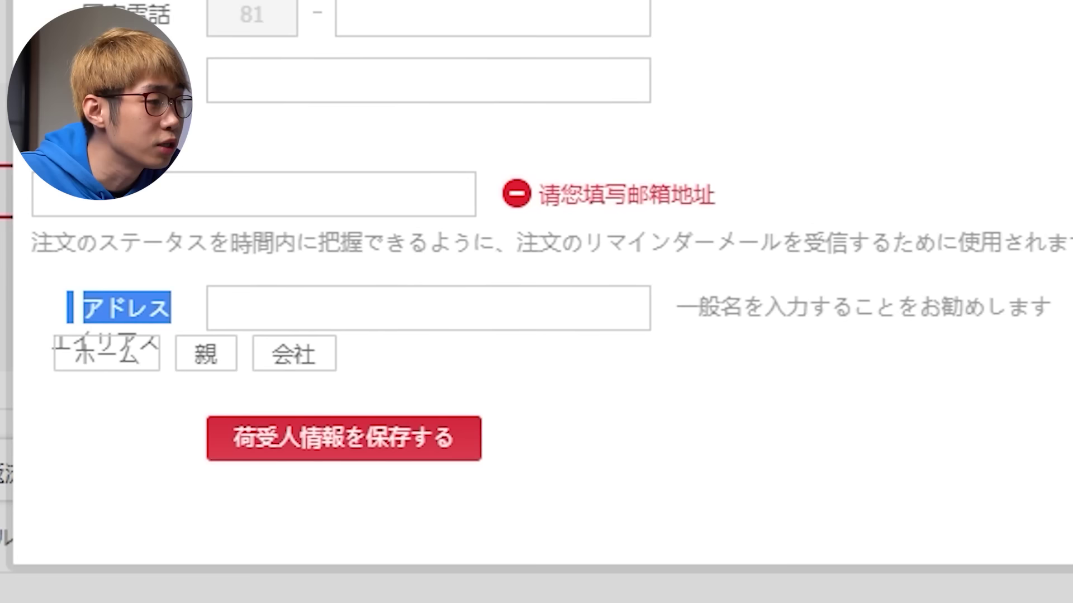
left_click(866, 112)
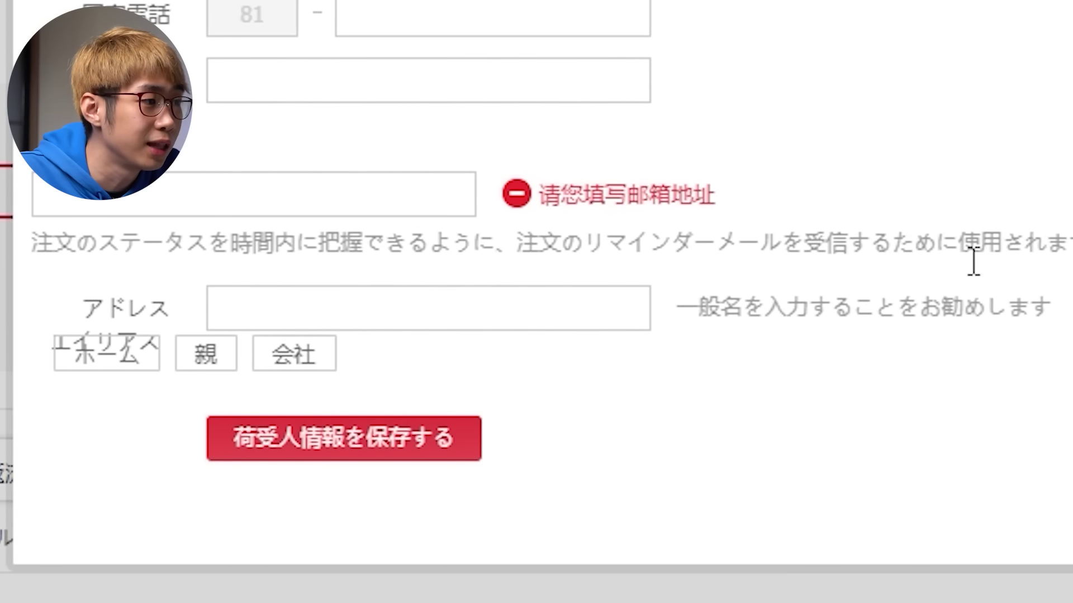
left_click(111, 365)
left_click(212, 363)
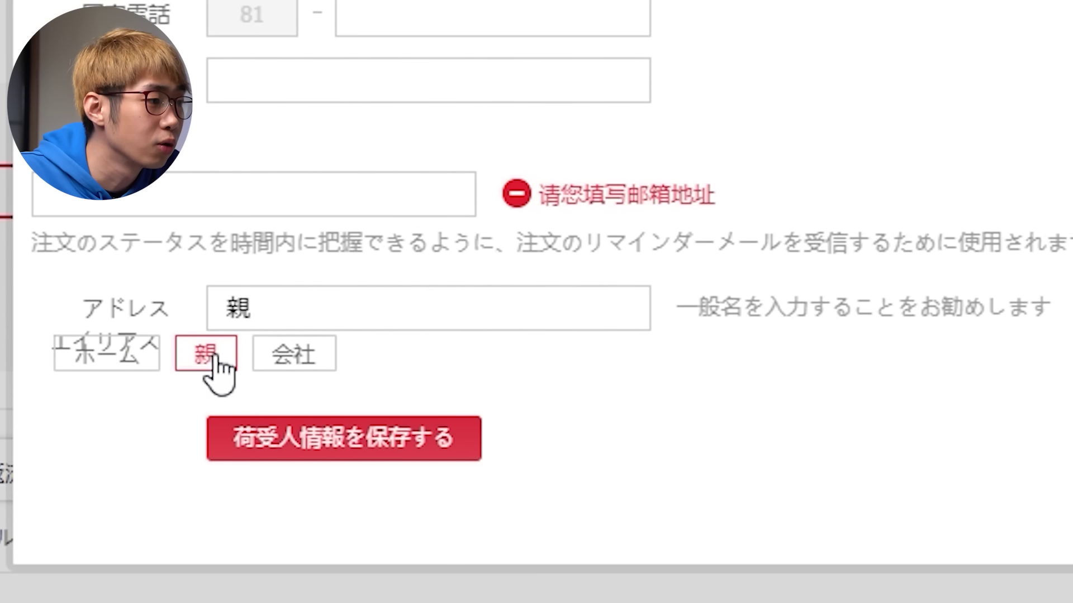
left_click(306, 355)
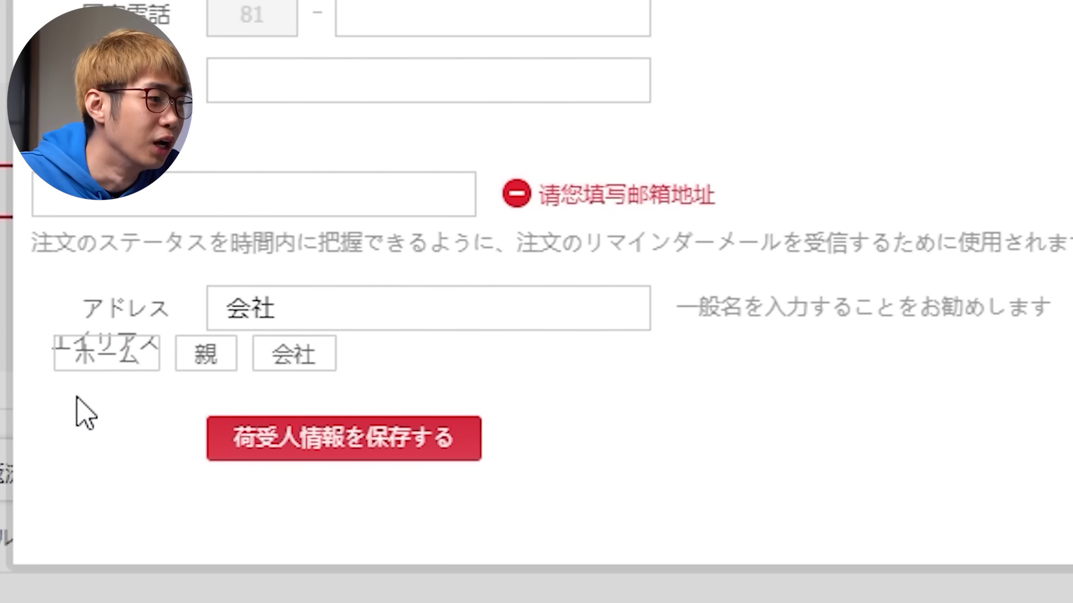
left_click(95, 357)
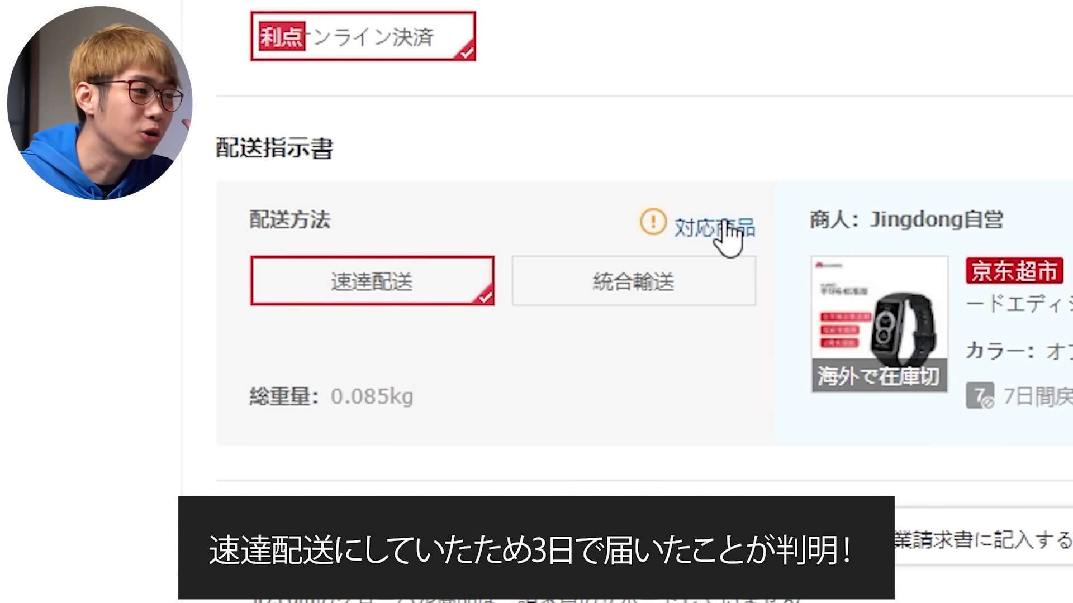
left_click(659, 263)
left_click(436, 303)
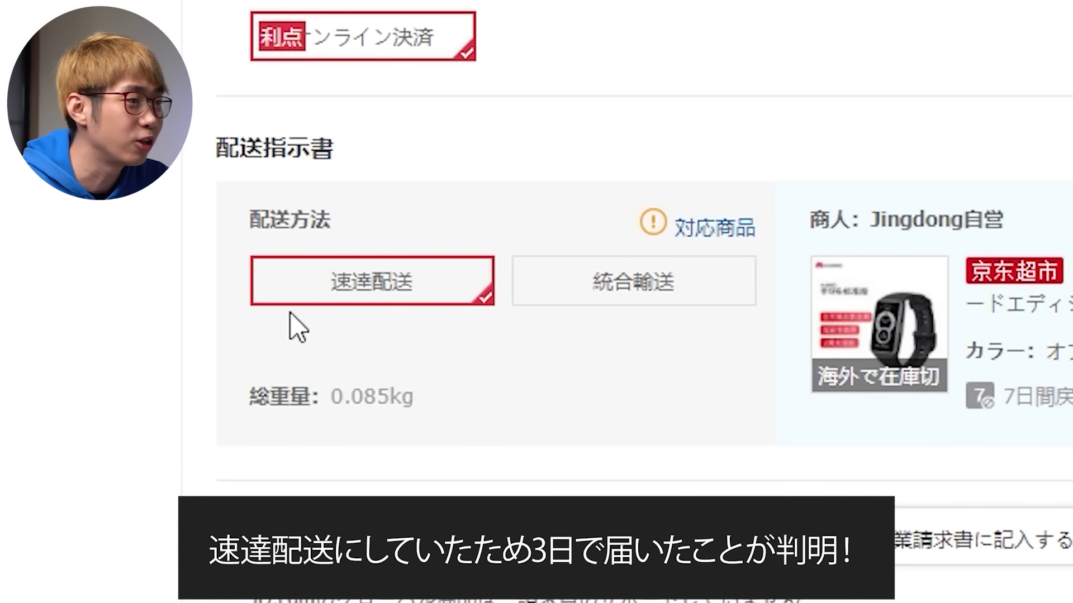
scroll(279, 335, "down", 3)
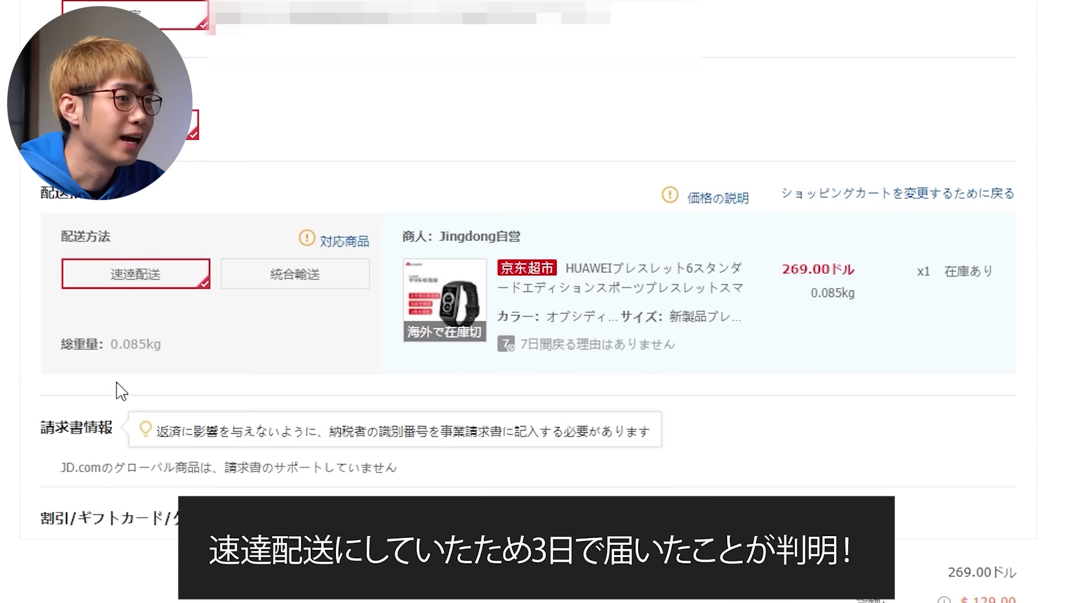
left_click(620, 100)
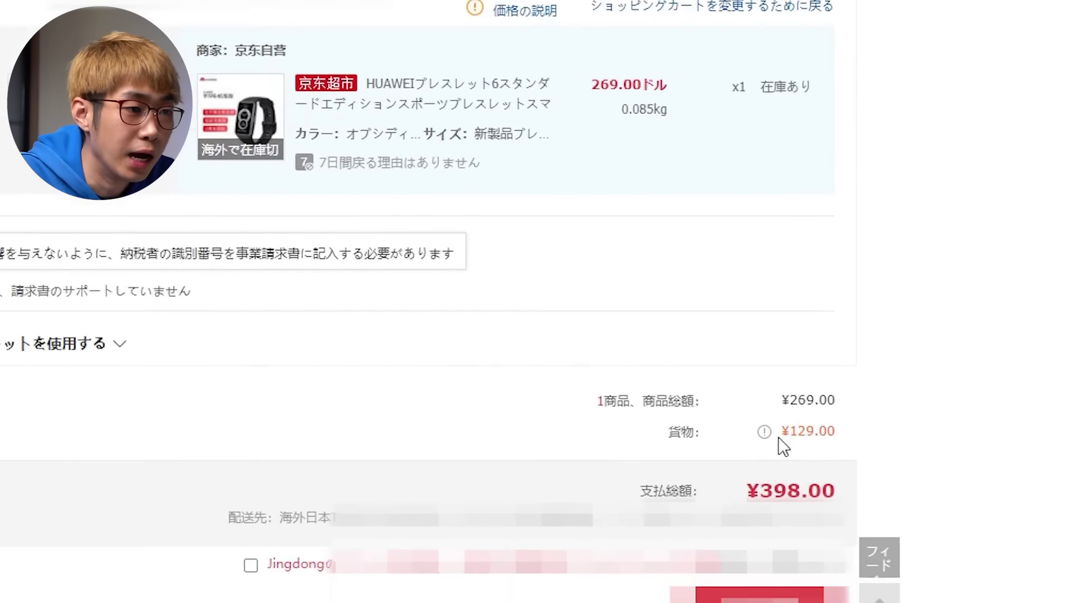
left_click_drag(780, 439, 837, 441)
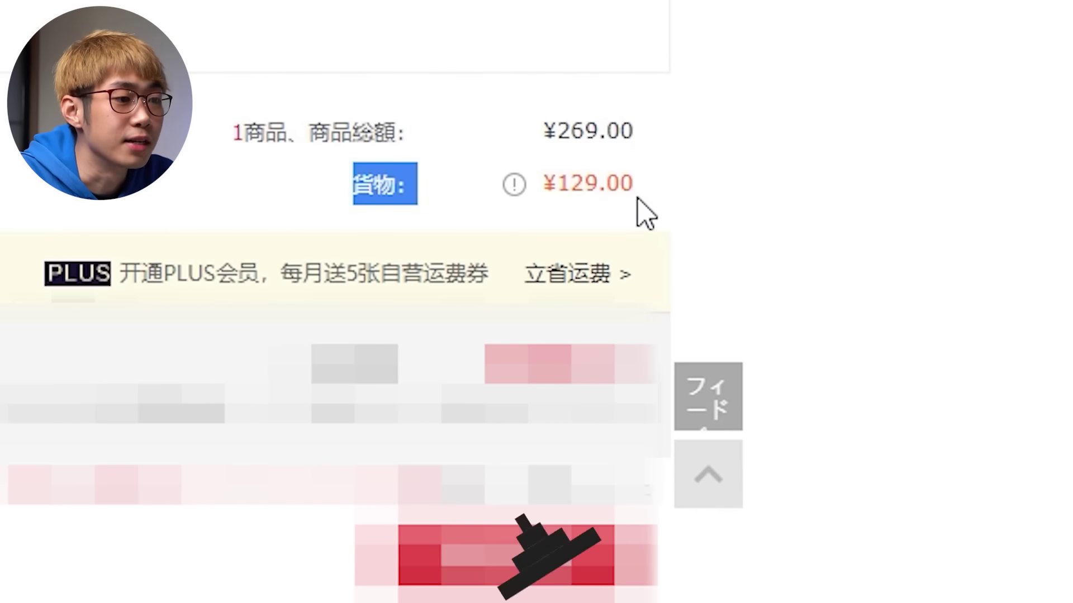
left_click(672, 190)
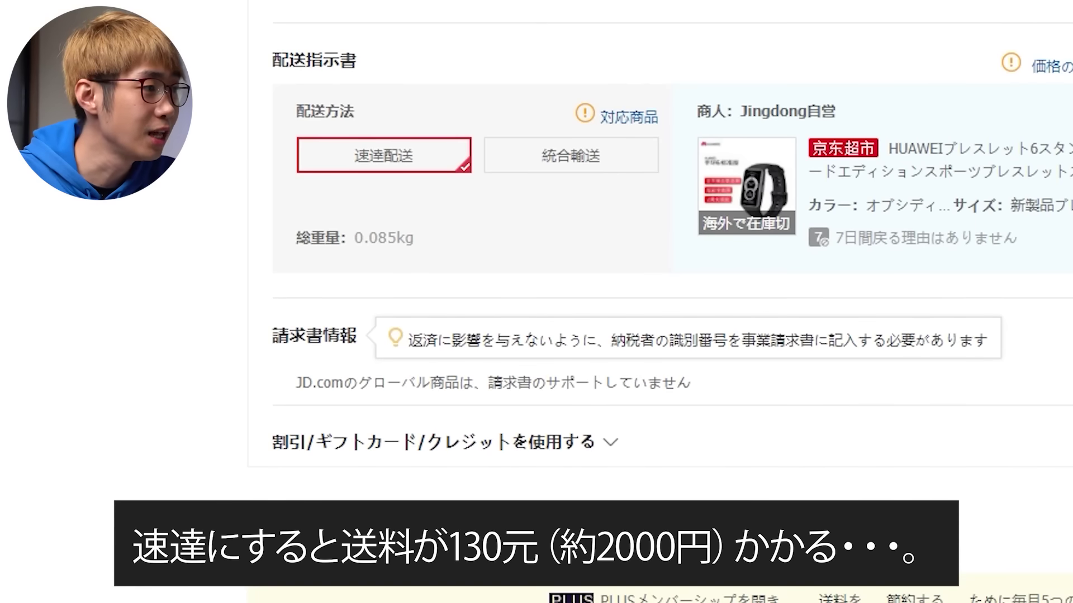
Step: Compare consolidated shipping 統合輸送, then settle on express delivery 速達配送
left_click(570, 166)
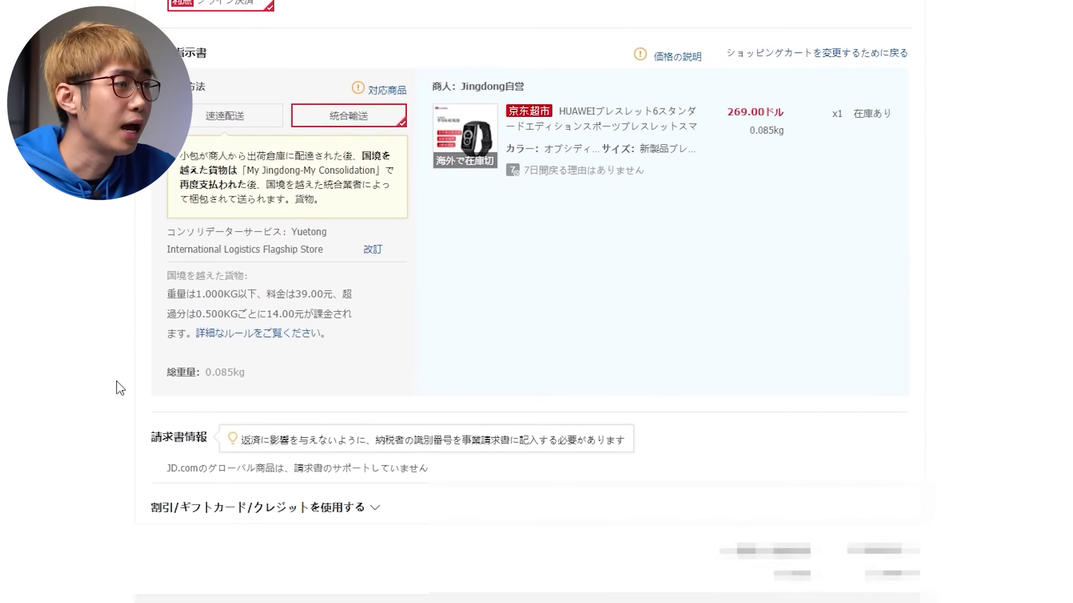
left_click(226, 213)
left_click(311, 207)
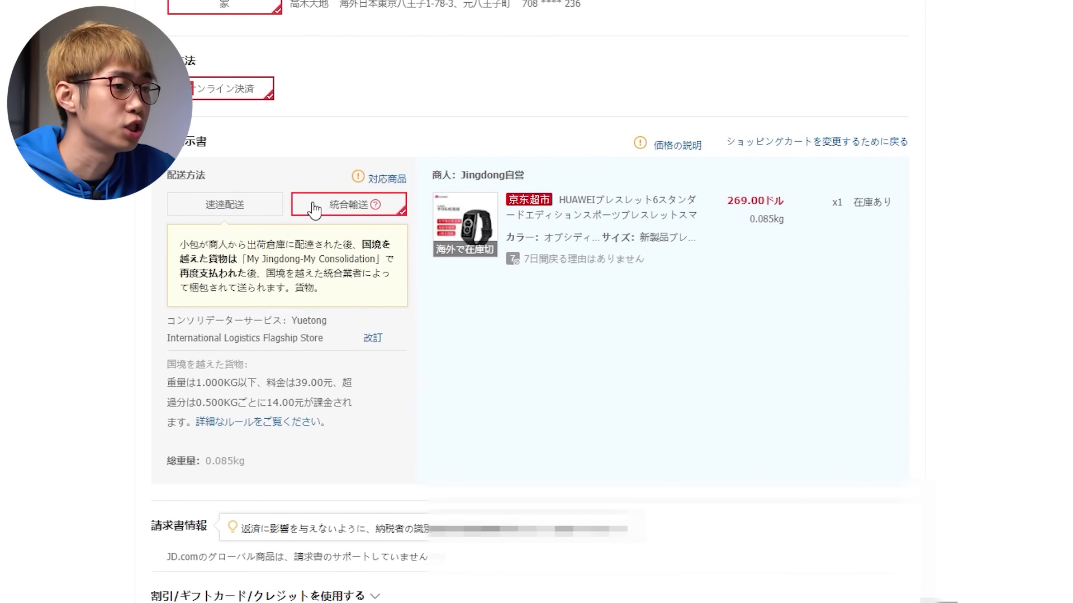
left_click(228, 208)
Step: Submit the order and accept the JD Global sales service agreement at ¥269.00
scroll(124, 291, "down", 5)
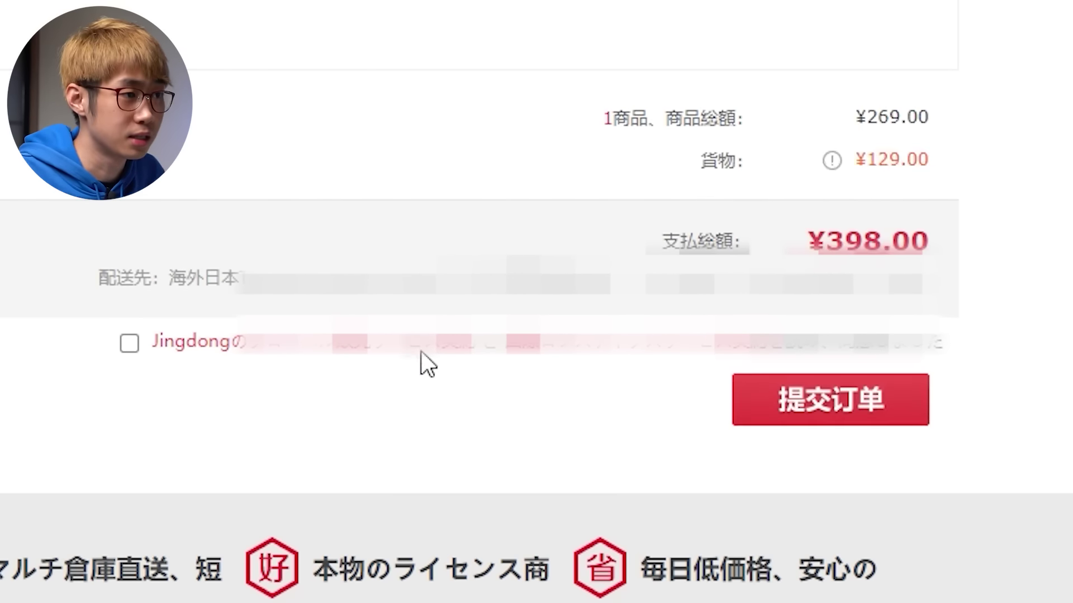
left_click(421, 348)
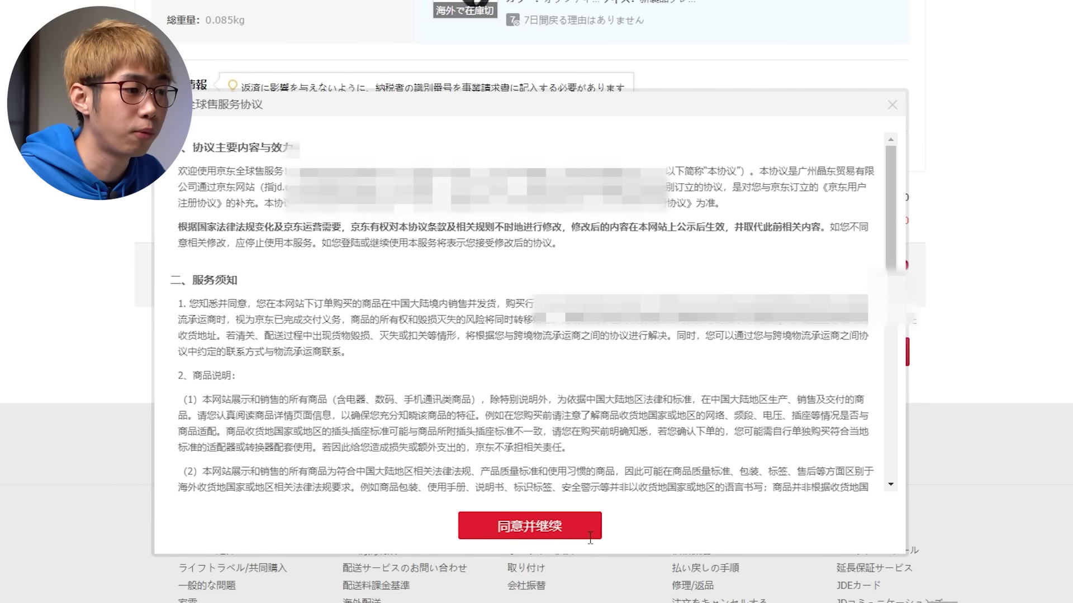
left_click(590, 538)
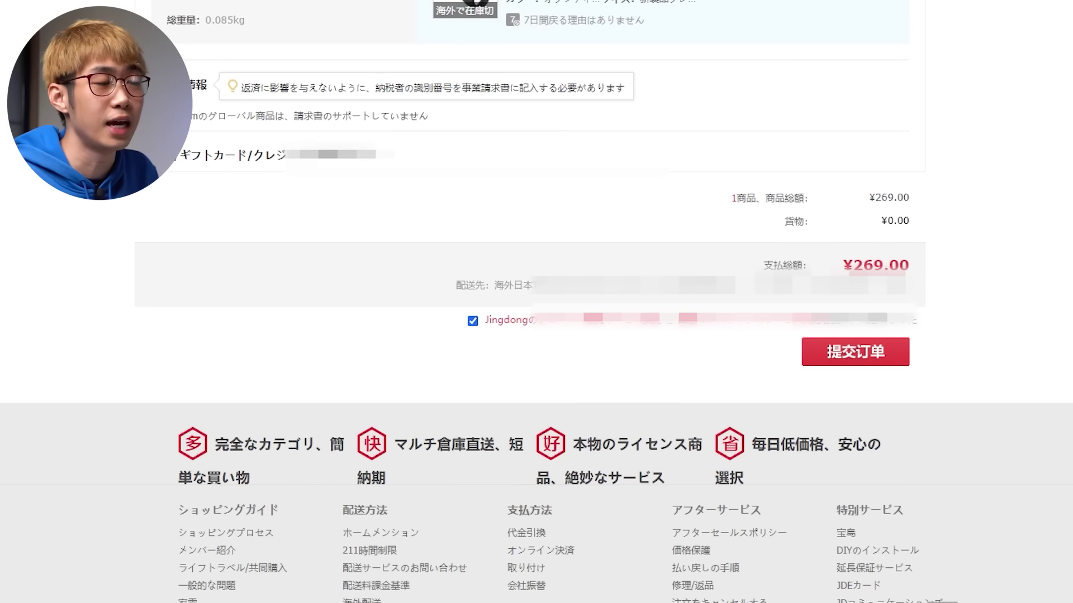
scroll(537, 302, "up", 7)
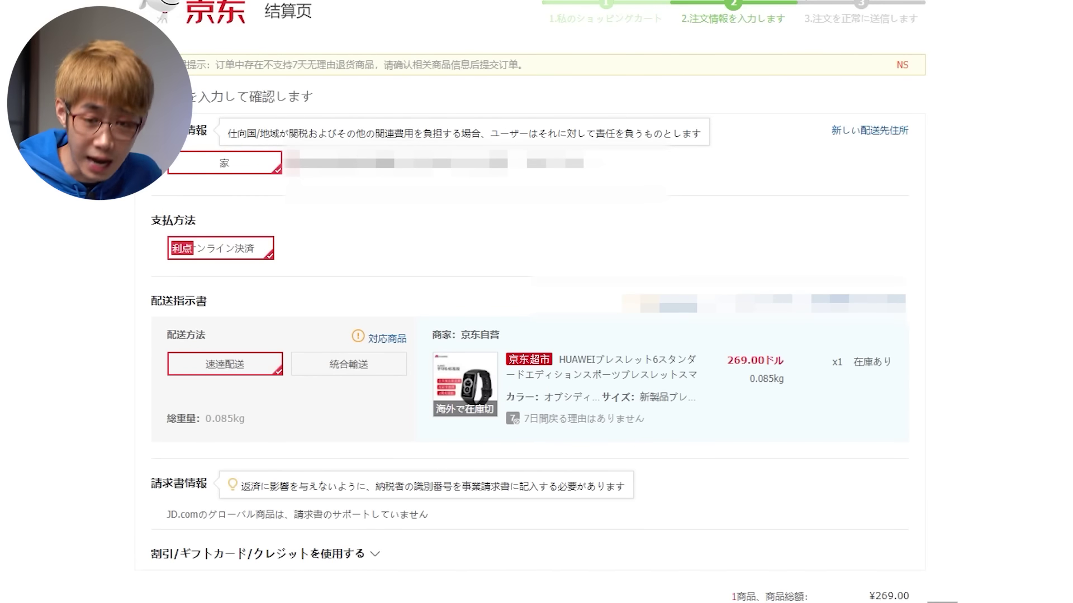